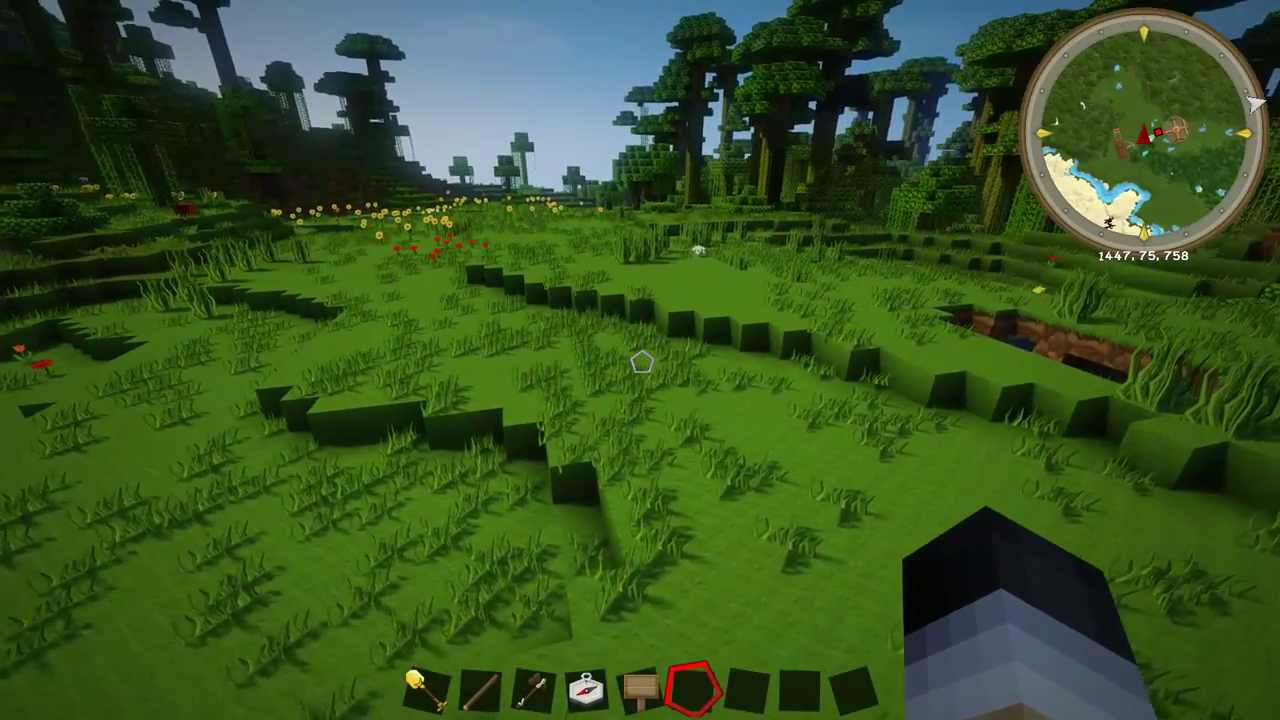
Step: Walk across the meadow toward the house to view the shader-rendered scenery
{"action": "key", "text": "w"}
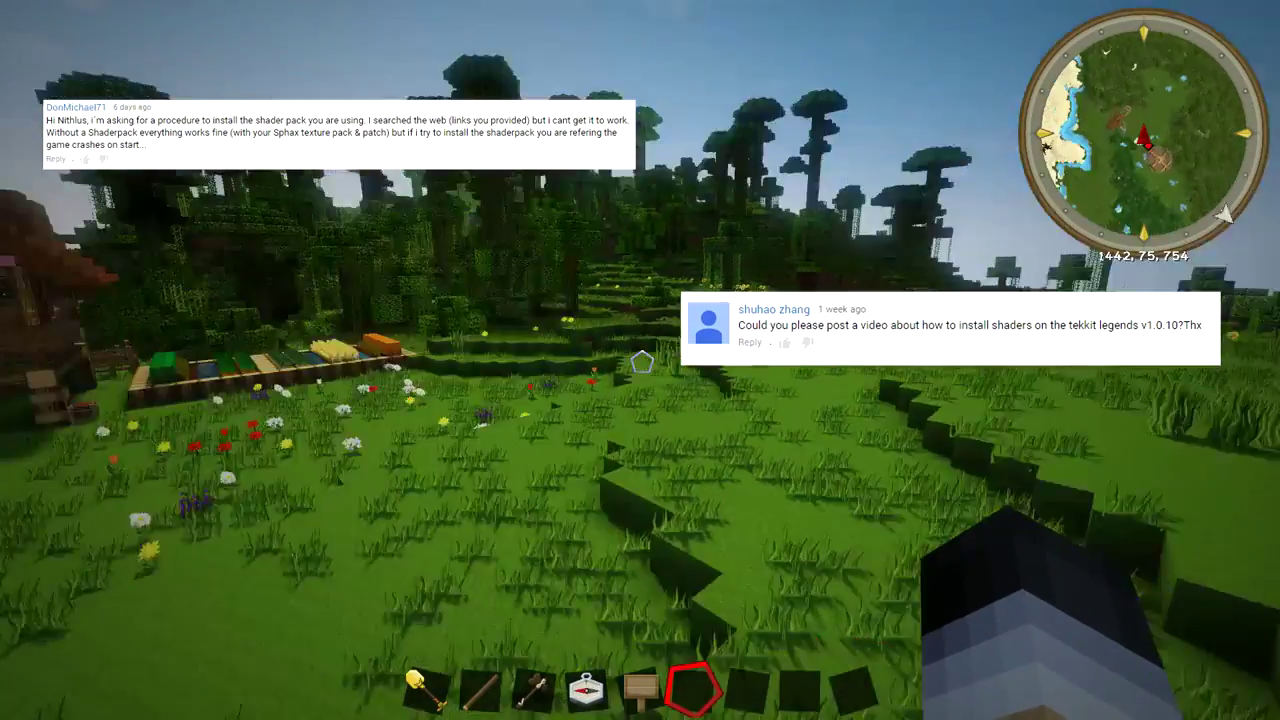
{"action": "key", "text": "w"}
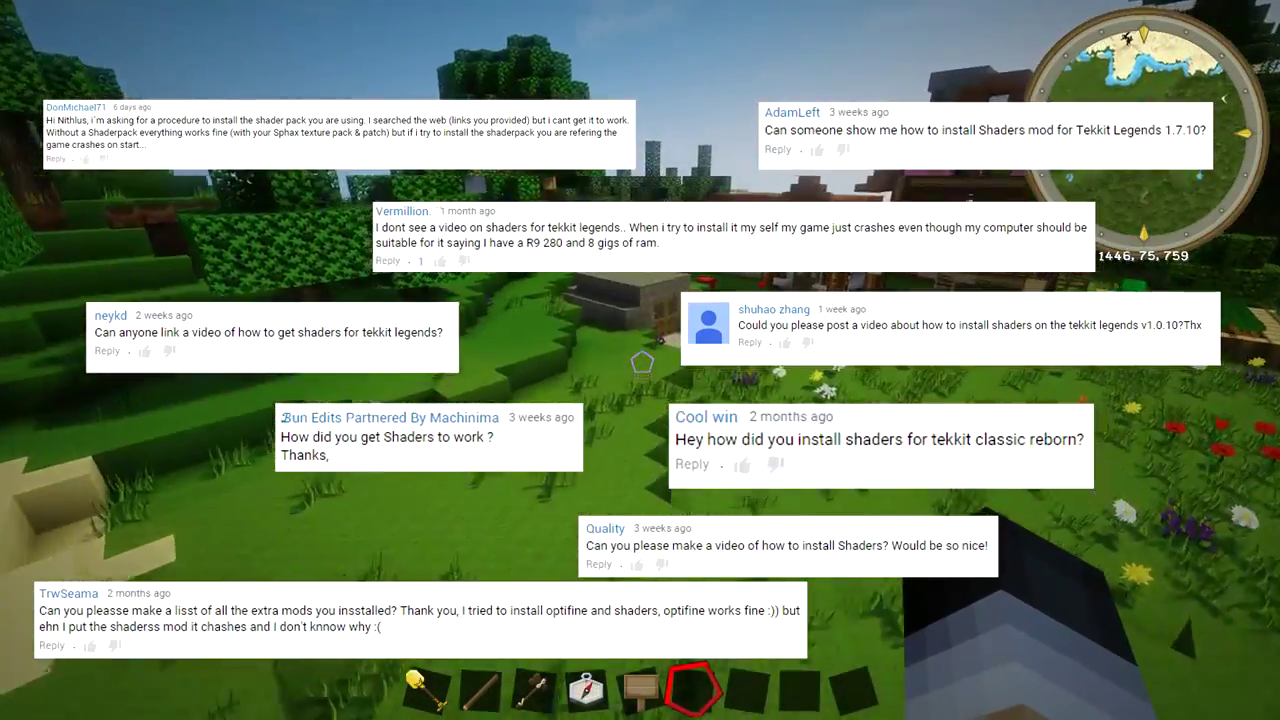
{"action": "key", "text": "w"}
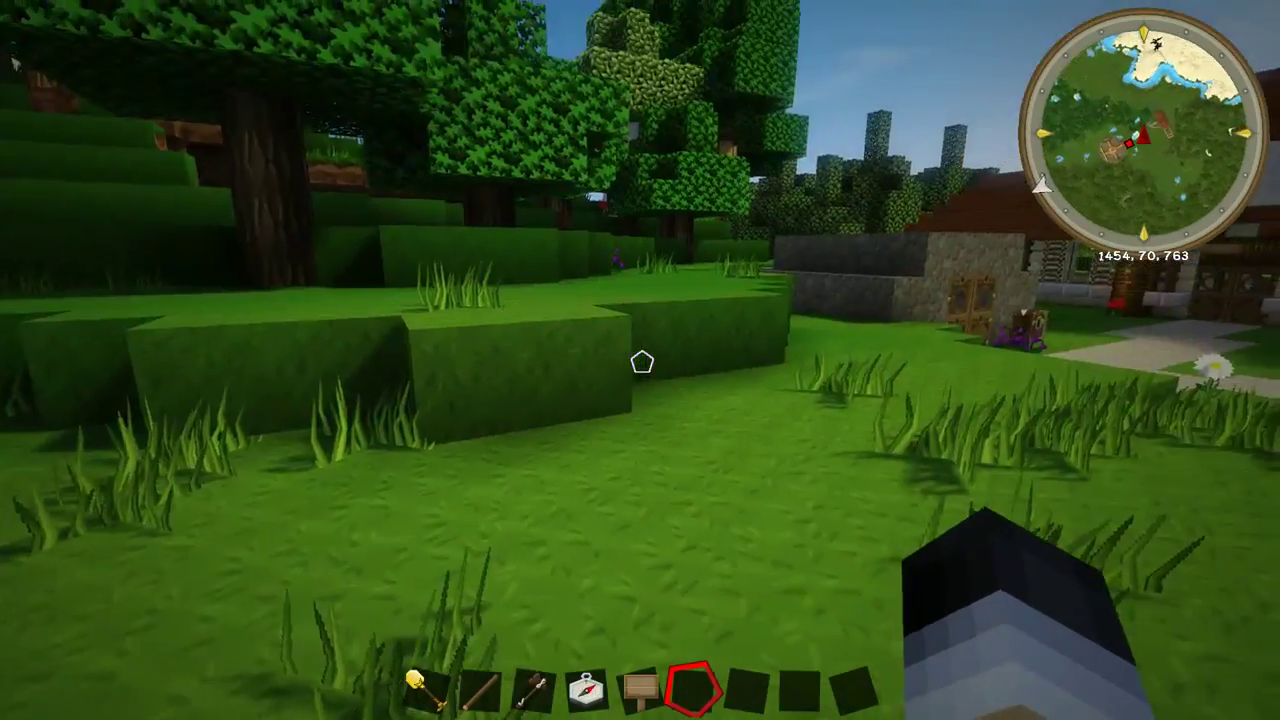
{"action": "mouse_move", "coordinate": [642, 362]}
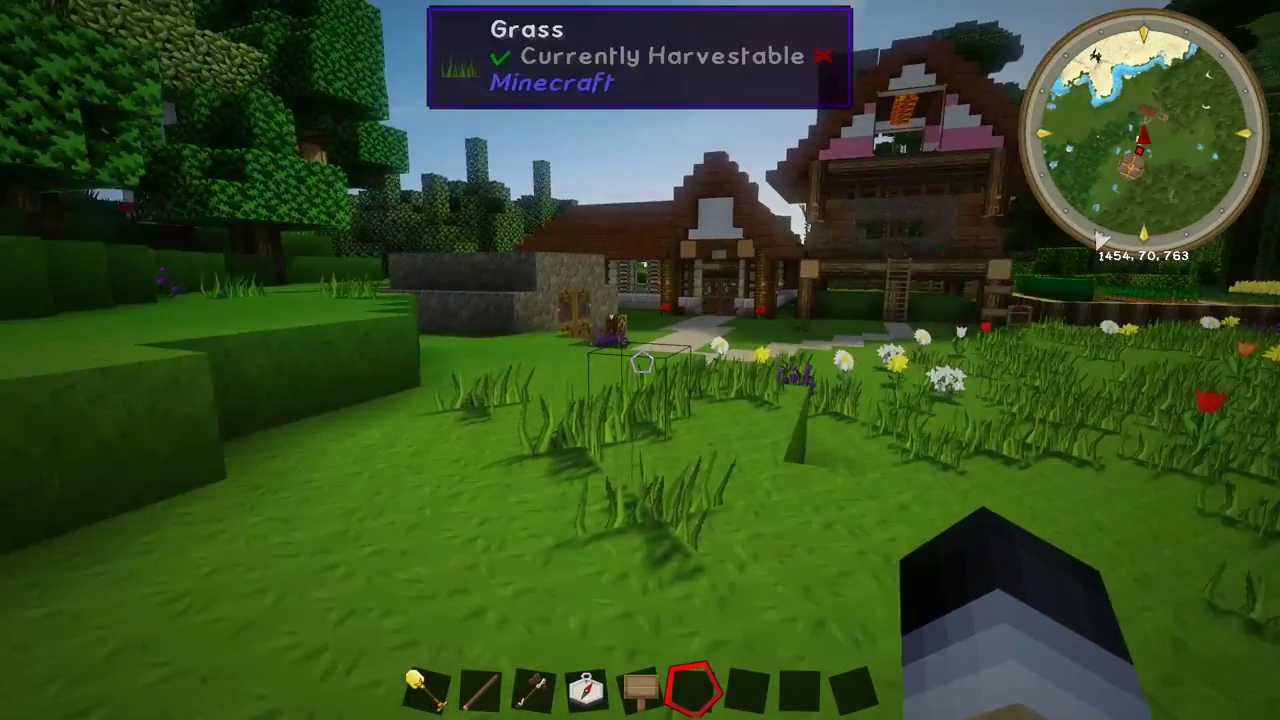
{"action": "key", "text": "w"}
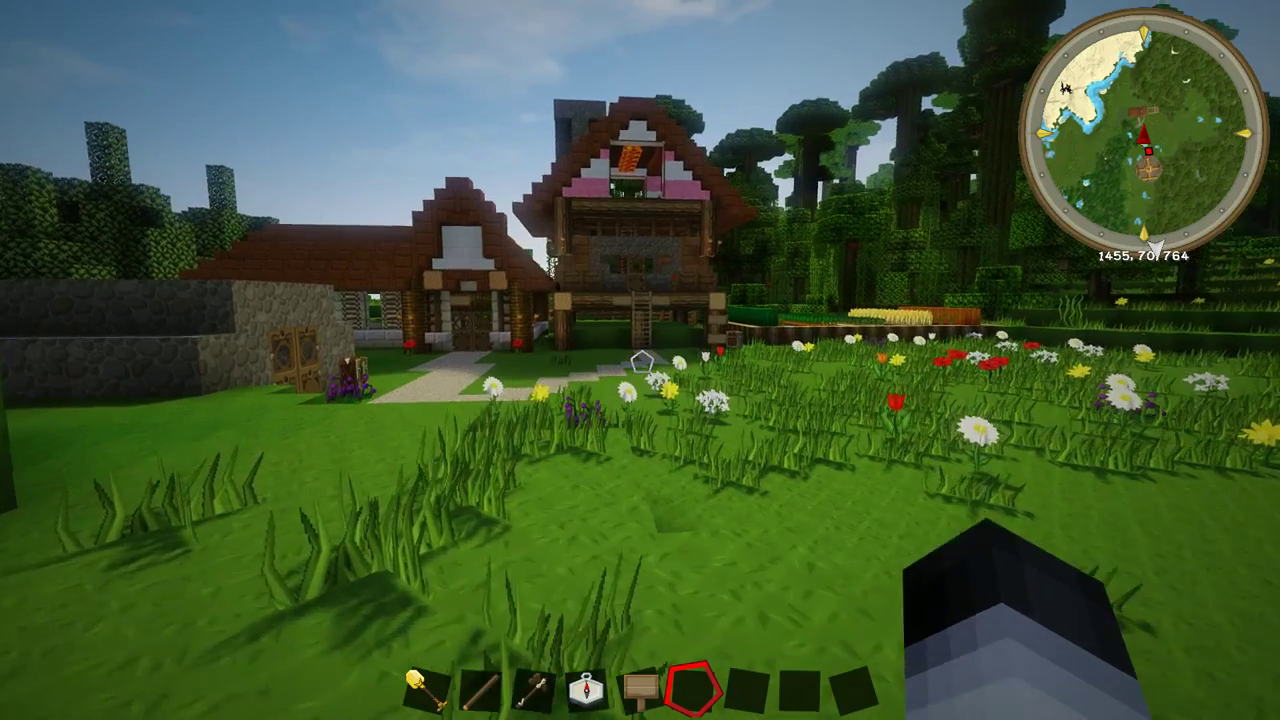
{"action": "key", "text": "w"}
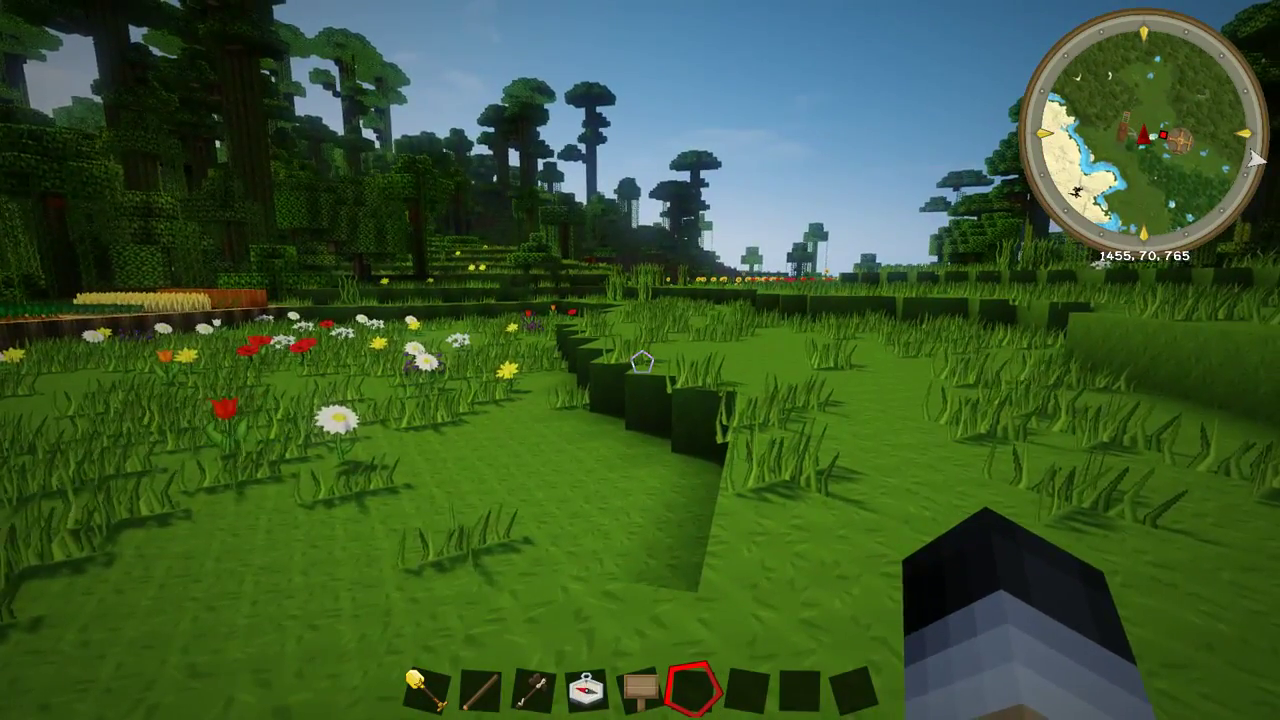
{"action": "key", "text": "w"}
{"action": "key", "text": "w"}
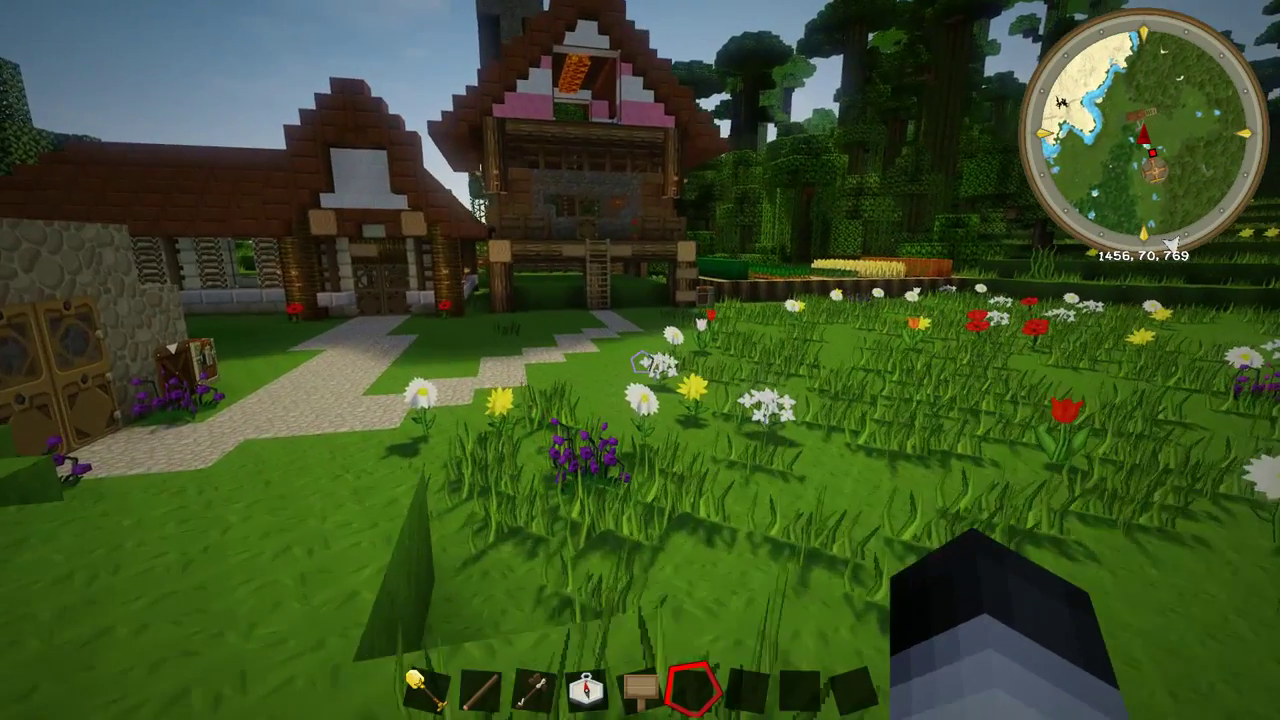
Step: Open the inventory and page forward and backward through the item list to look over the available blocks and items
{"action": "key", "text": "e"}
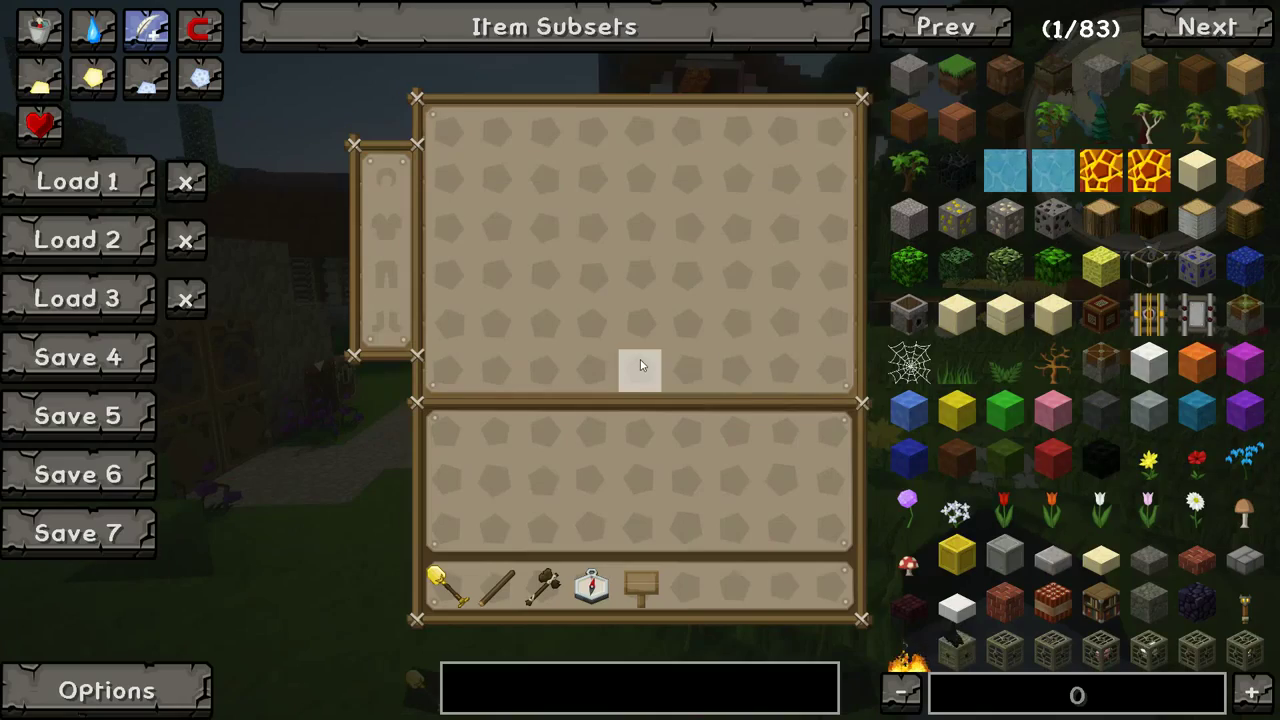
{"action": "left_click", "coordinate": [1207, 27]}
{"action": "left_click", "coordinate": [1207, 27]}
{"action": "left_click", "coordinate": [1207, 27]}
{"action": "left_click", "coordinate": [1207, 27]}
{"action": "double_click", "coordinate": [985, 30]}
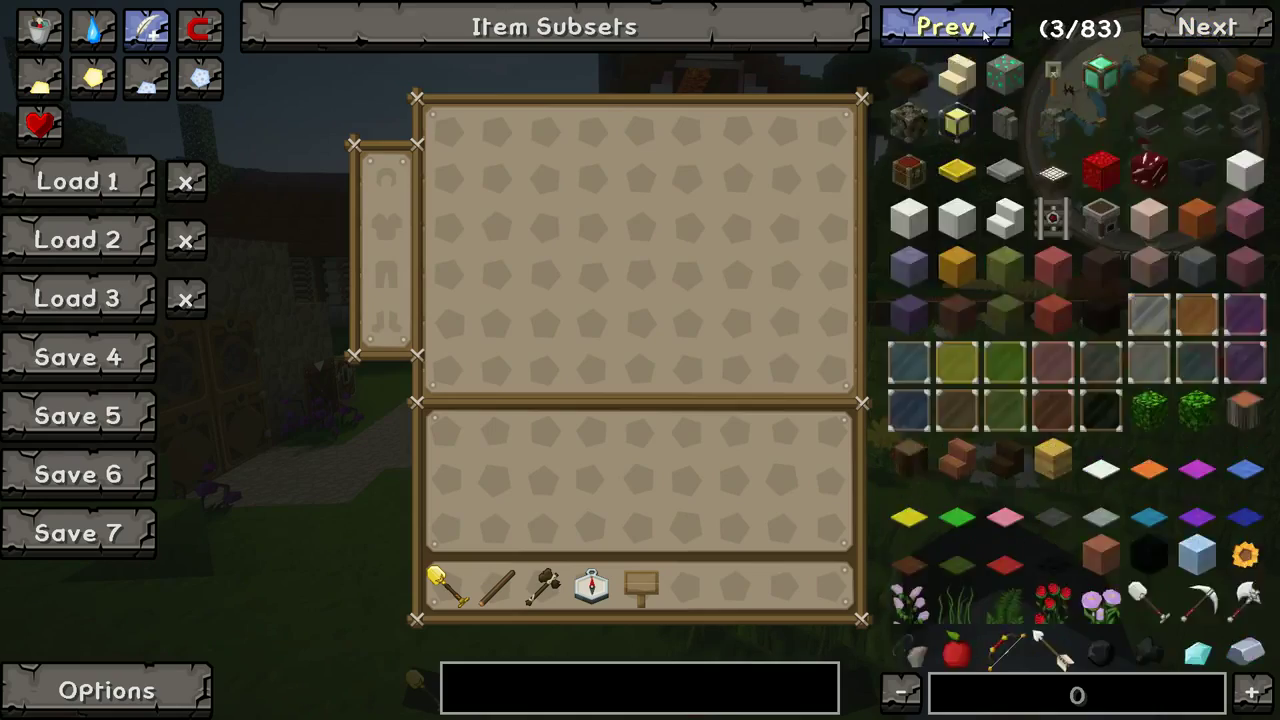
{"action": "triple_click", "coordinate": [985, 30]}
{"action": "double_click", "coordinate": [985, 30]}
{"action": "double_click", "coordinate": [985, 30]}
{"action": "left_click", "coordinate": [985, 30]}
{"action": "triple_click", "coordinate": [985, 30]}
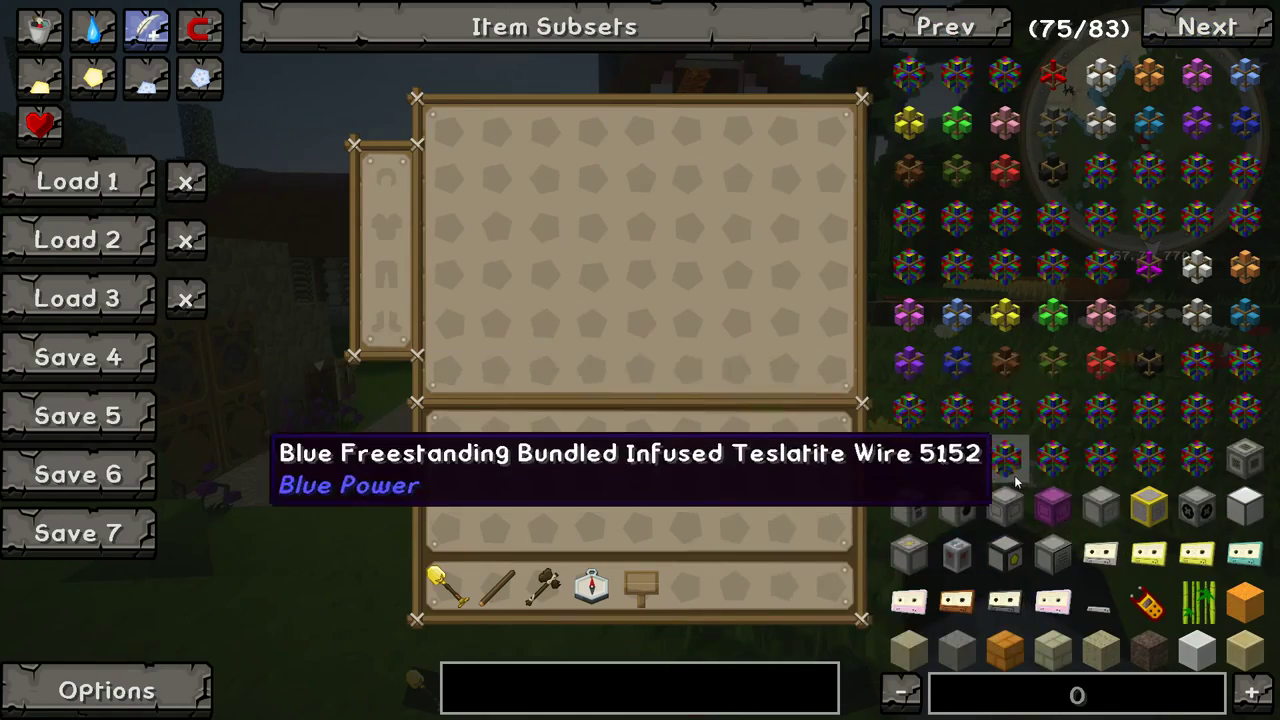
Step: Close the inventory and disconnect from the game server
{"action": "key", "text": "e"}
{"action": "key", "text": "Escape"}
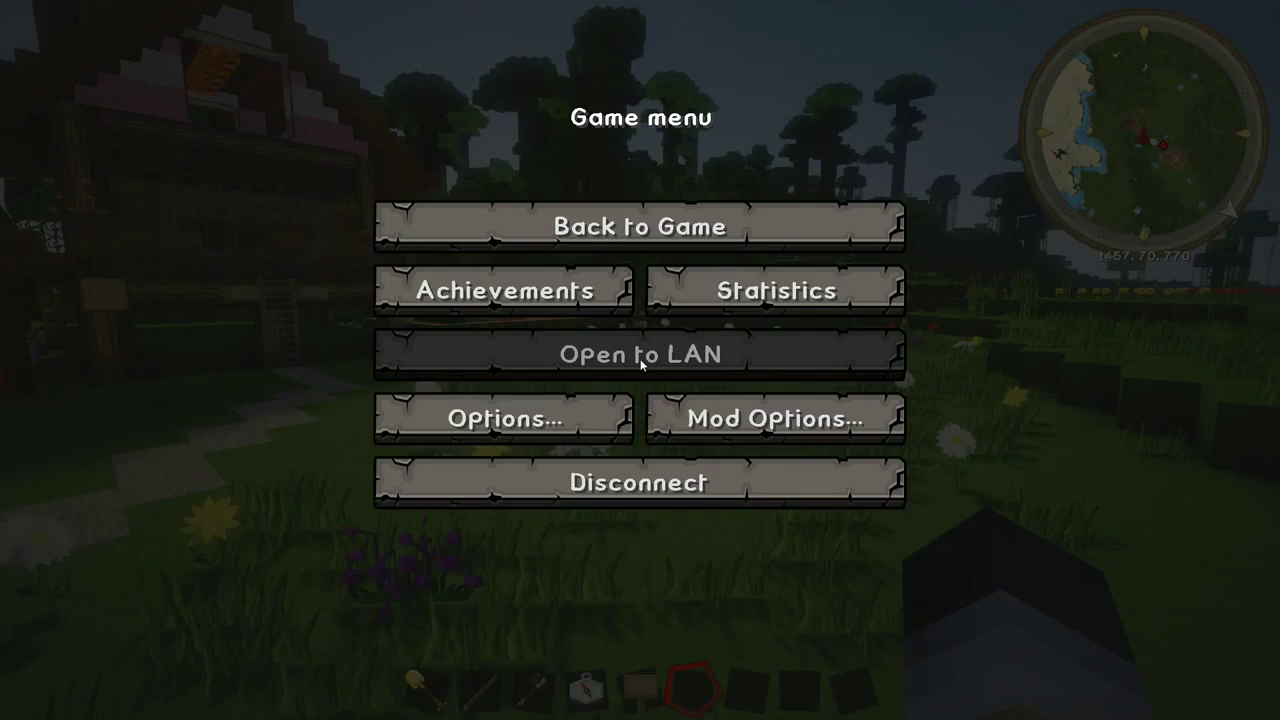
{"action": "left_click", "coordinate": [643, 483]}
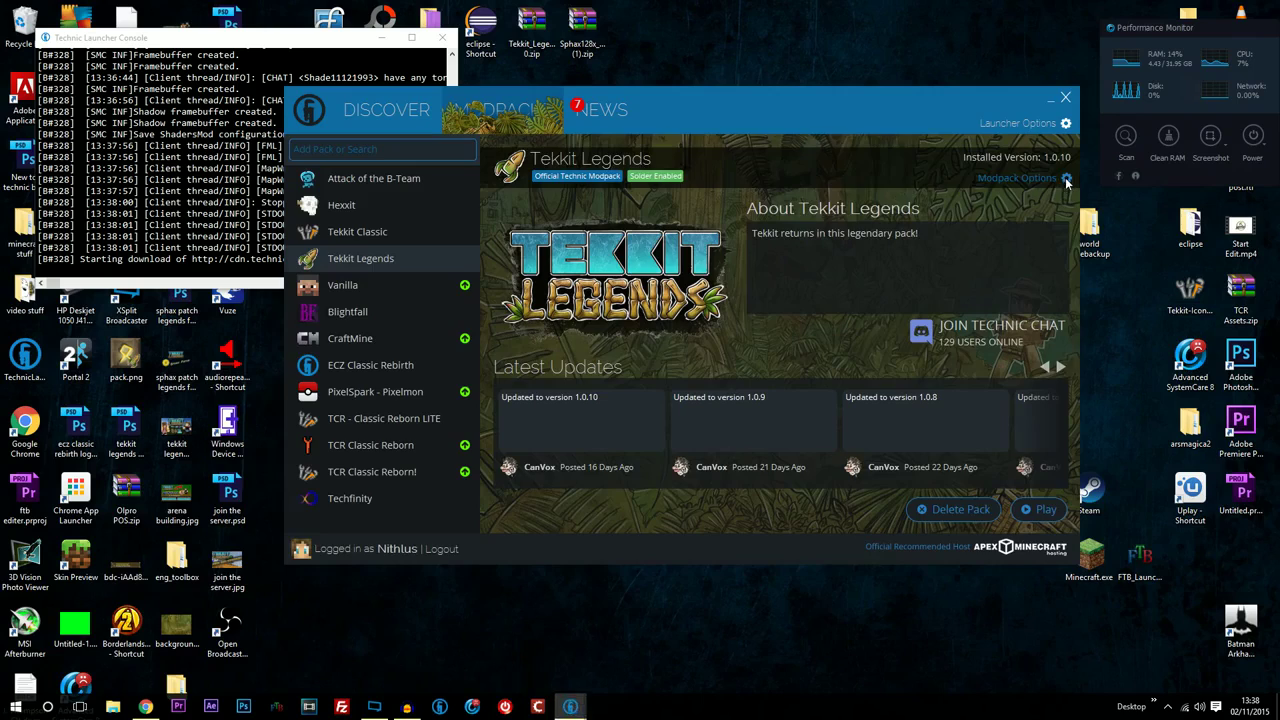
Step: Open the Tekkit Legends install folder from the modpack options and look through its folders and files
{"action": "left_click", "coordinate": [1065, 180]}
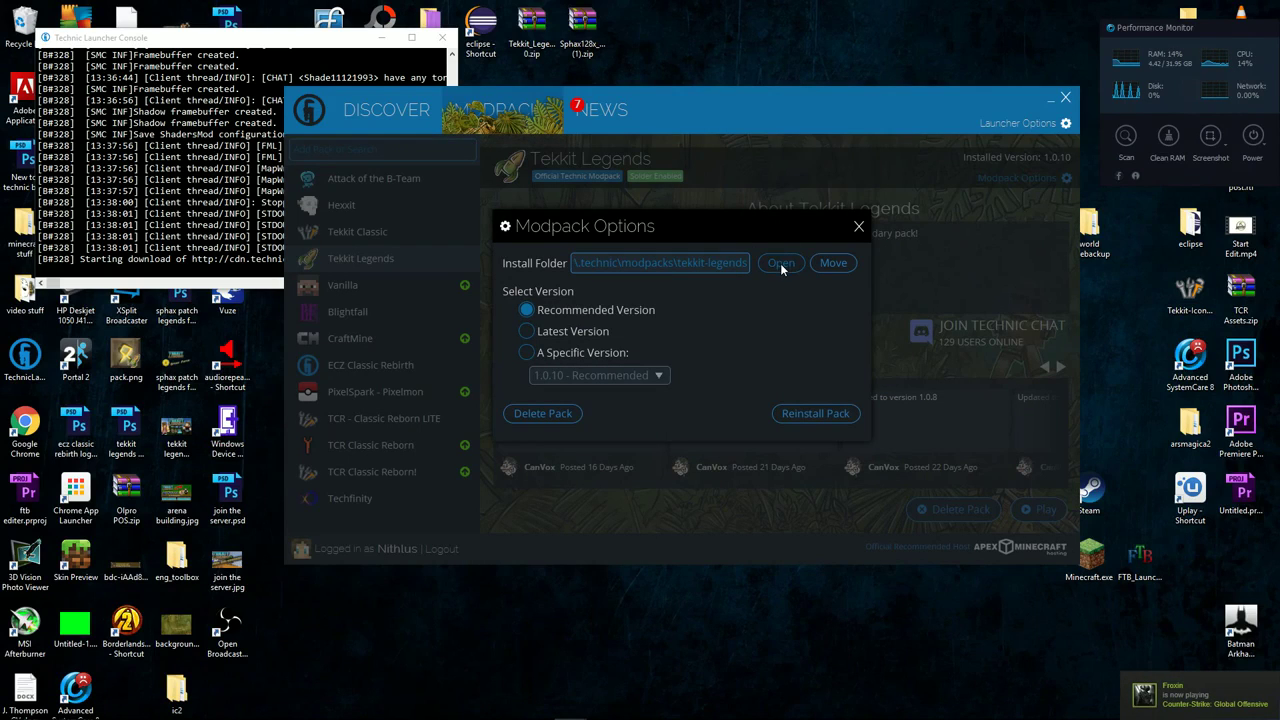
{"action": "left_click", "coordinate": [780, 262]}
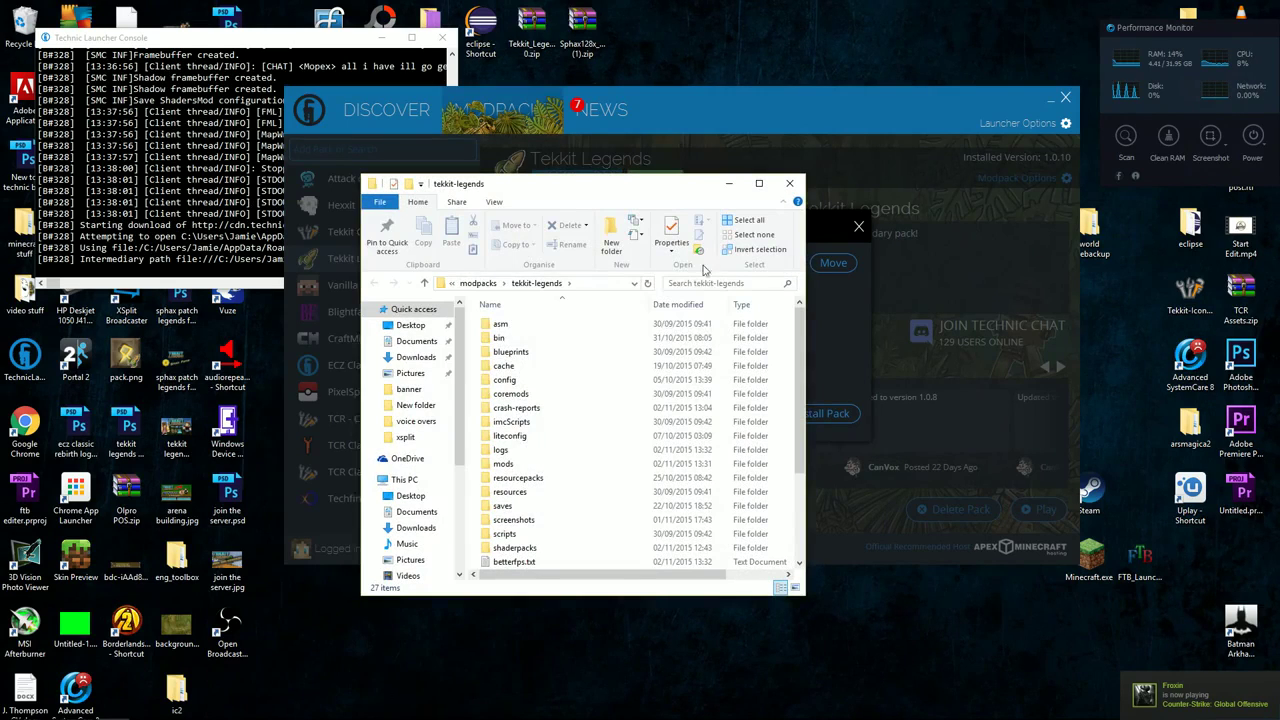
{"action": "scroll", "coordinate": [545, 410], "scroll_direction": "down", "scroll_amount": 3}
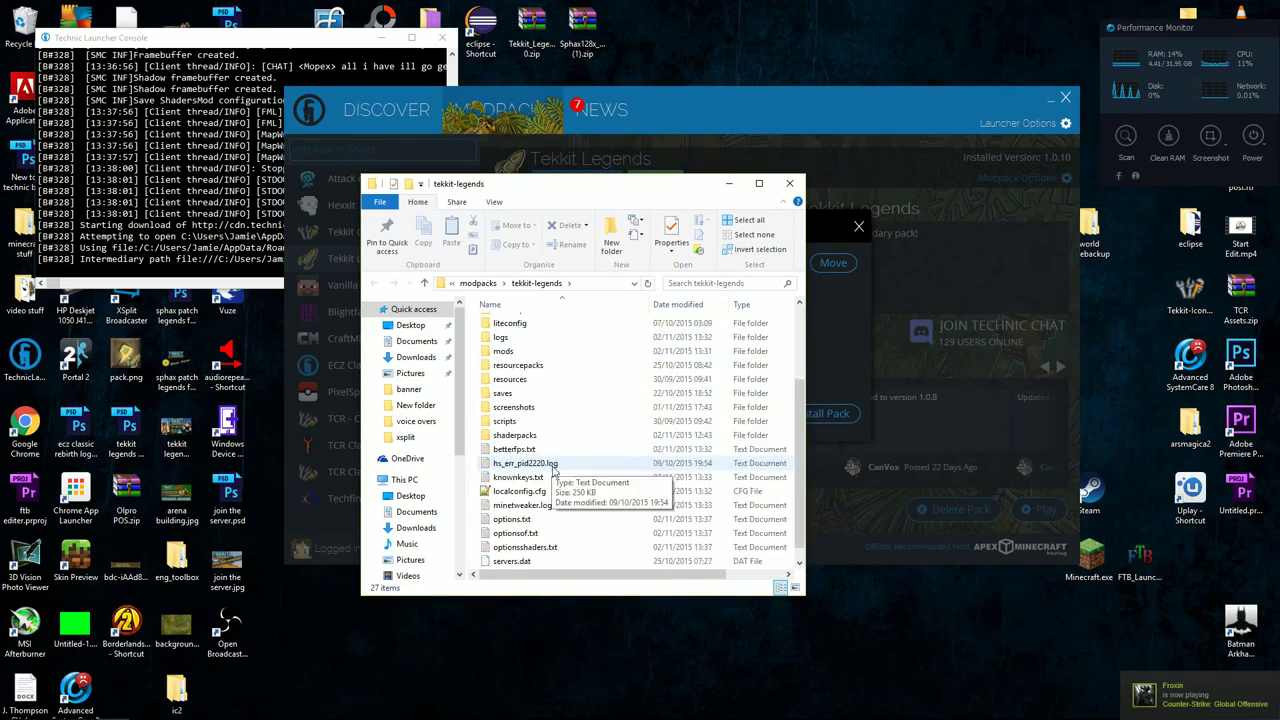
{"action": "scroll", "coordinate": [558, 482], "scroll_direction": "up", "scroll_amount": 3}
{"action": "scroll", "coordinate": [558, 482], "scroll_direction": "down", "scroll_amount": 2}
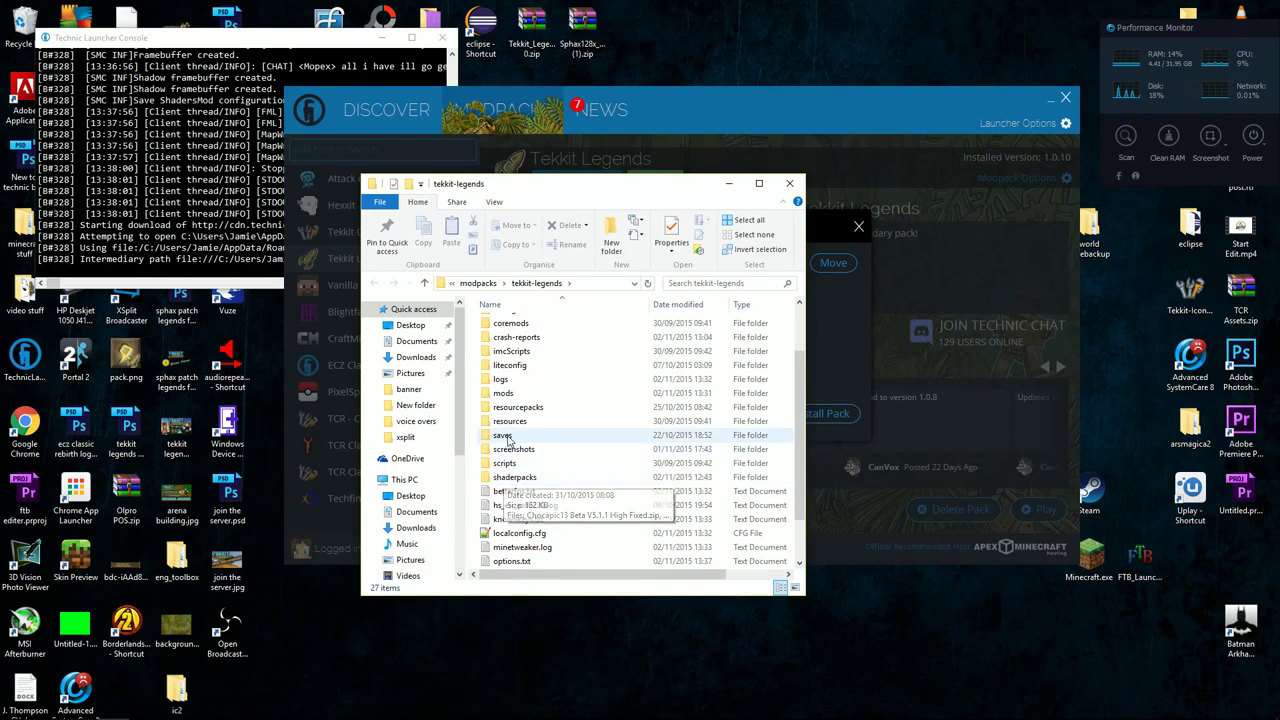
{"action": "scroll", "coordinate": [520, 478], "scroll_direction": "down", "scroll_amount": 2}
{"action": "scroll", "coordinate": [533, 470], "scroll_direction": "up", "scroll_amount": 3}
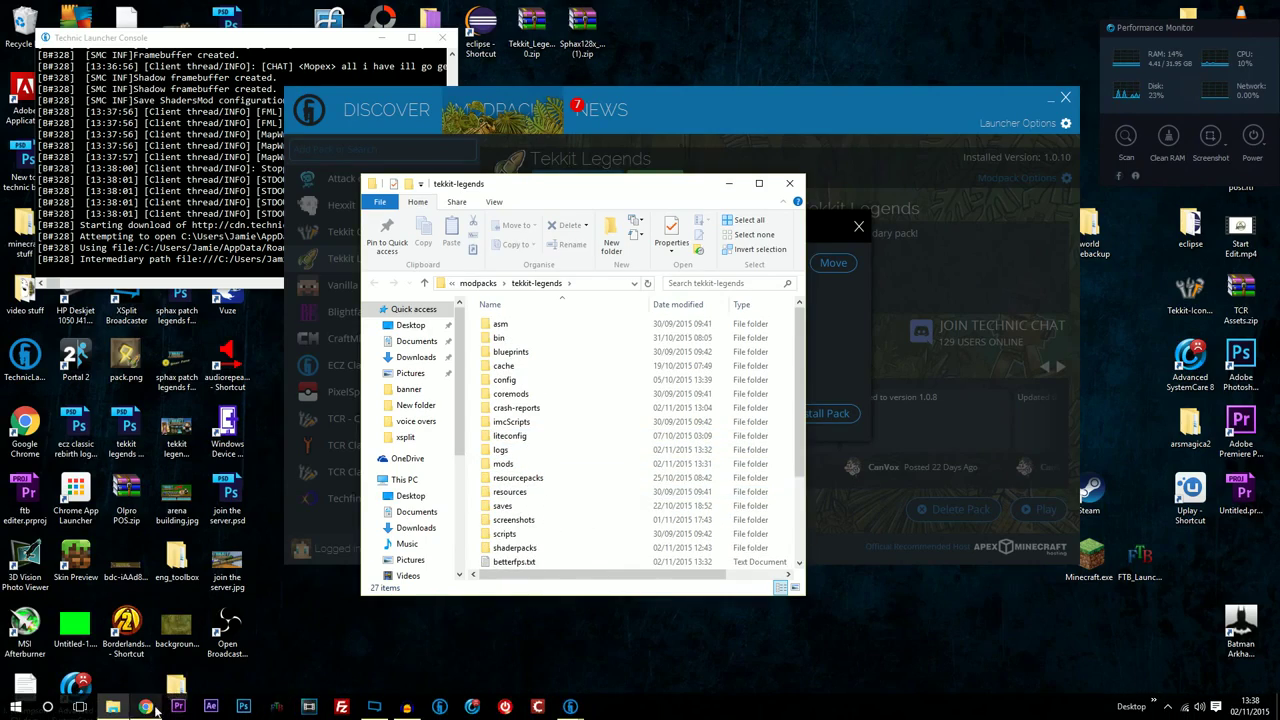
Step: Switch to Chrome, review the Shaders Mod thread's Minecraft 1.7.10 downloads and shaderpack list, and minimise the browser
{"action": "left_click", "coordinate": [146, 712]}
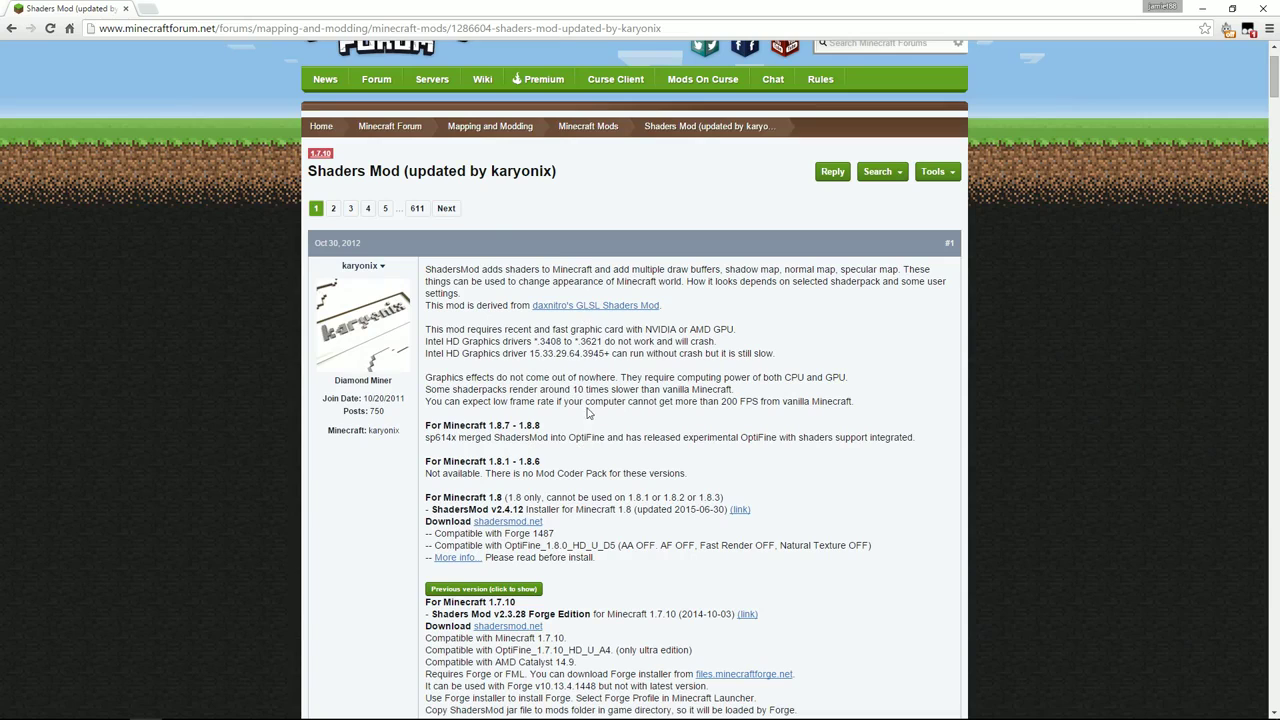
{"action": "scroll", "coordinate": [684, 317], "scroll_direction": "down", "scroll_amount": 1}
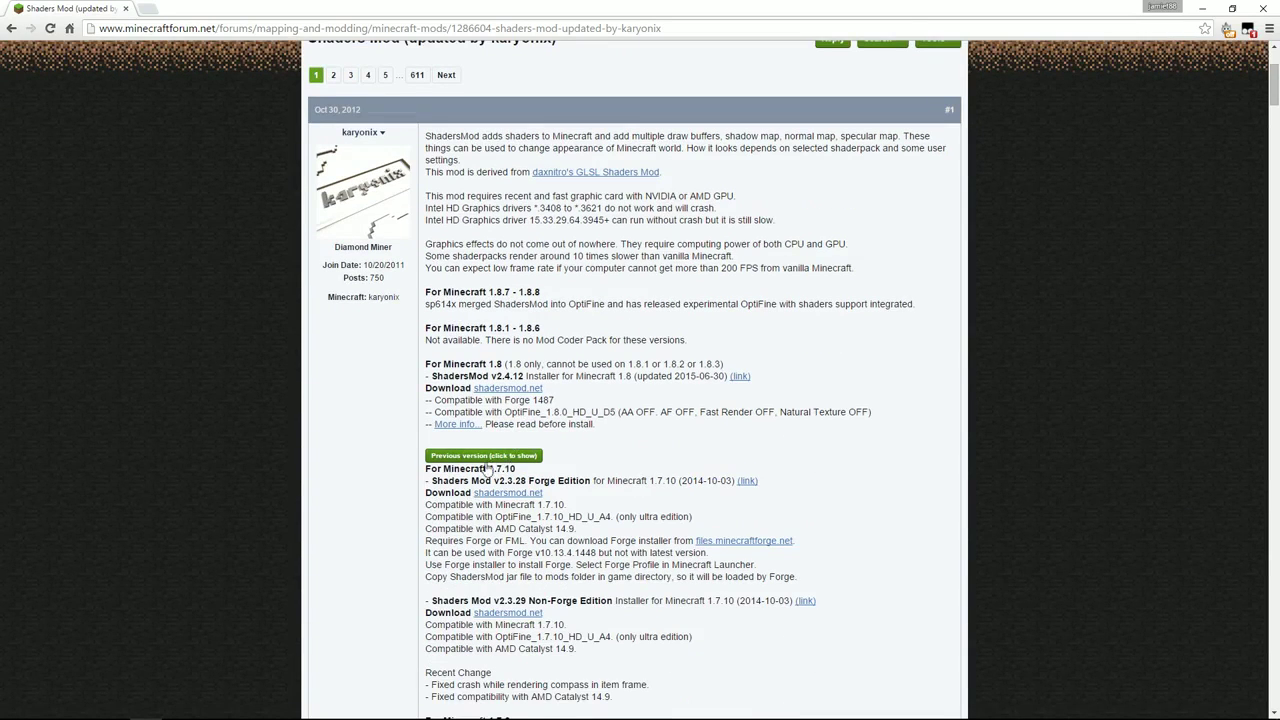
{"action": "scroll", "coordinate": [640, 464], "scroll_direction": "down", "scroll_amount": 1}
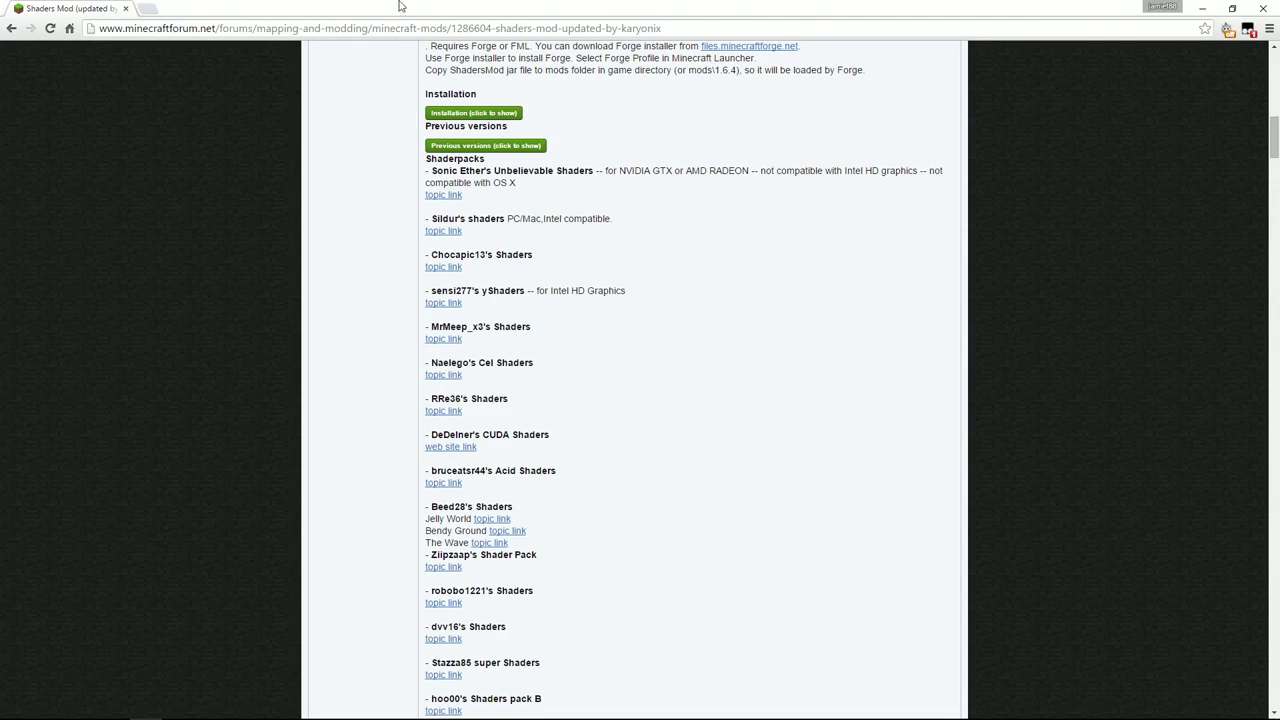
{"action": "left_click", "coordinate": [1216, 10]}
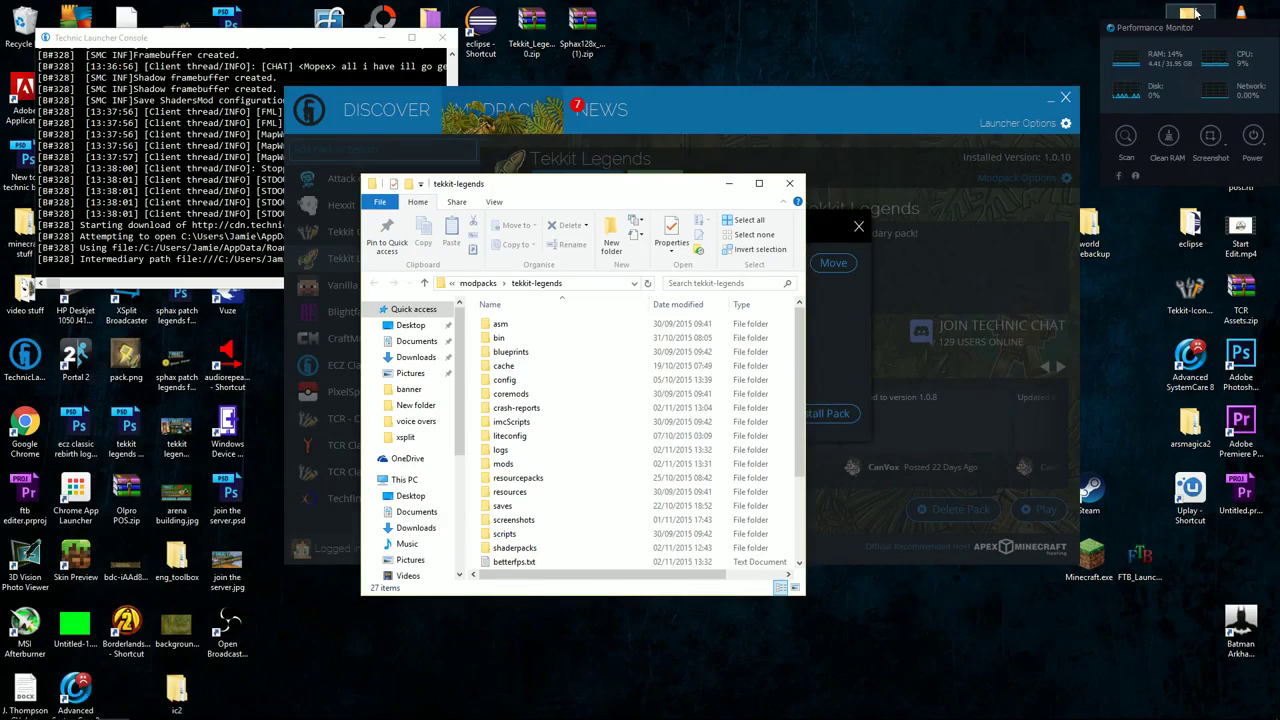
Step: Check the mods folder for the ShadersModCore and OptiFine jar files, and return to the tekkit-legends folder
{"action": "double_click", "coordinate": [507, 466]}
{"action": "scroll", "coordinate": [547, 410], "scroll_direction": "down", "scroll_amount": 15}
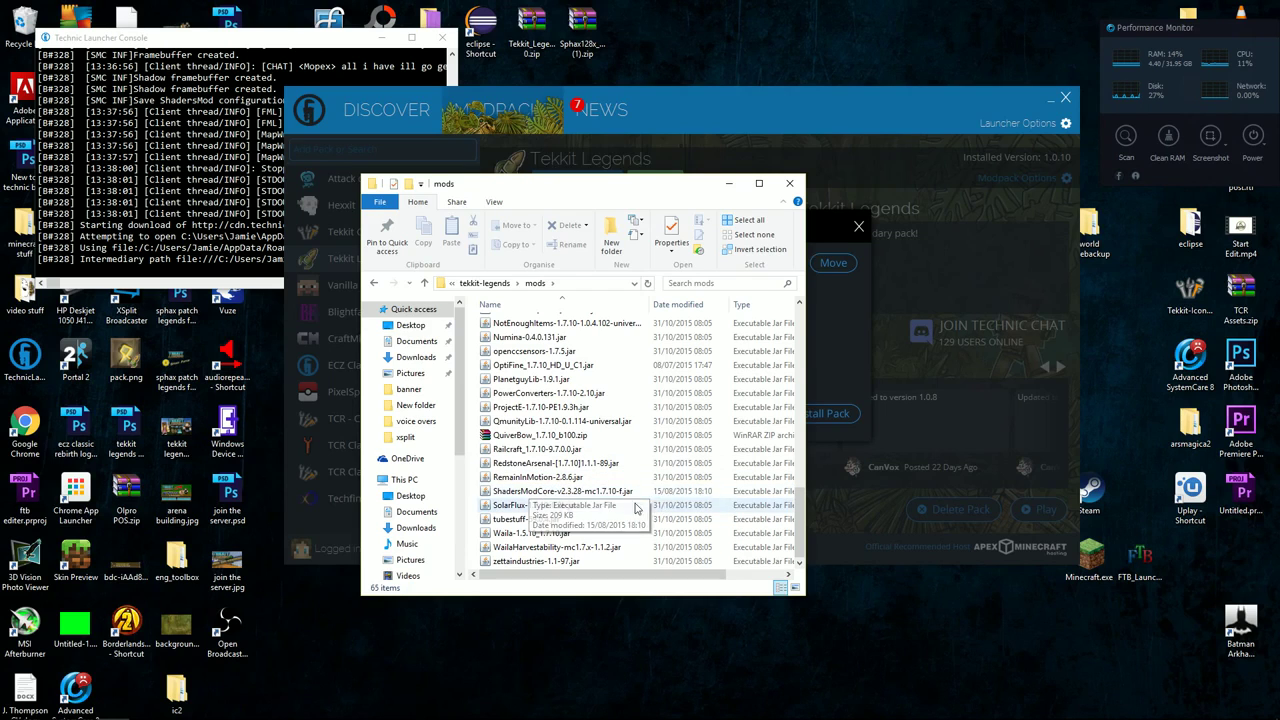
{"action": "left_click", "coordinate": [425, 283]}
Step: Delete optionsshaders.txt from the tekkit-legends folder
{"action": "scroll", "coordinate": [560, 420], "scroll_direction": "down", "scroll_amount": 3}
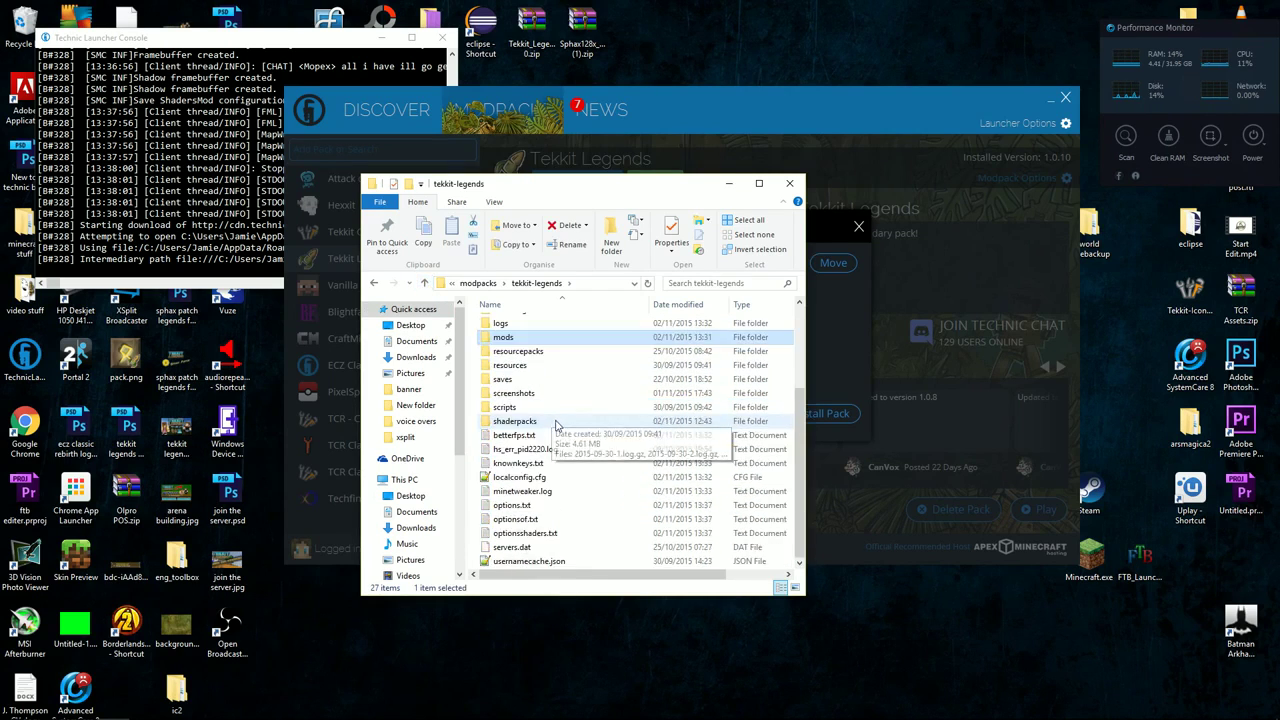
{"action": "left_click", "coordinate": [527, 534]}
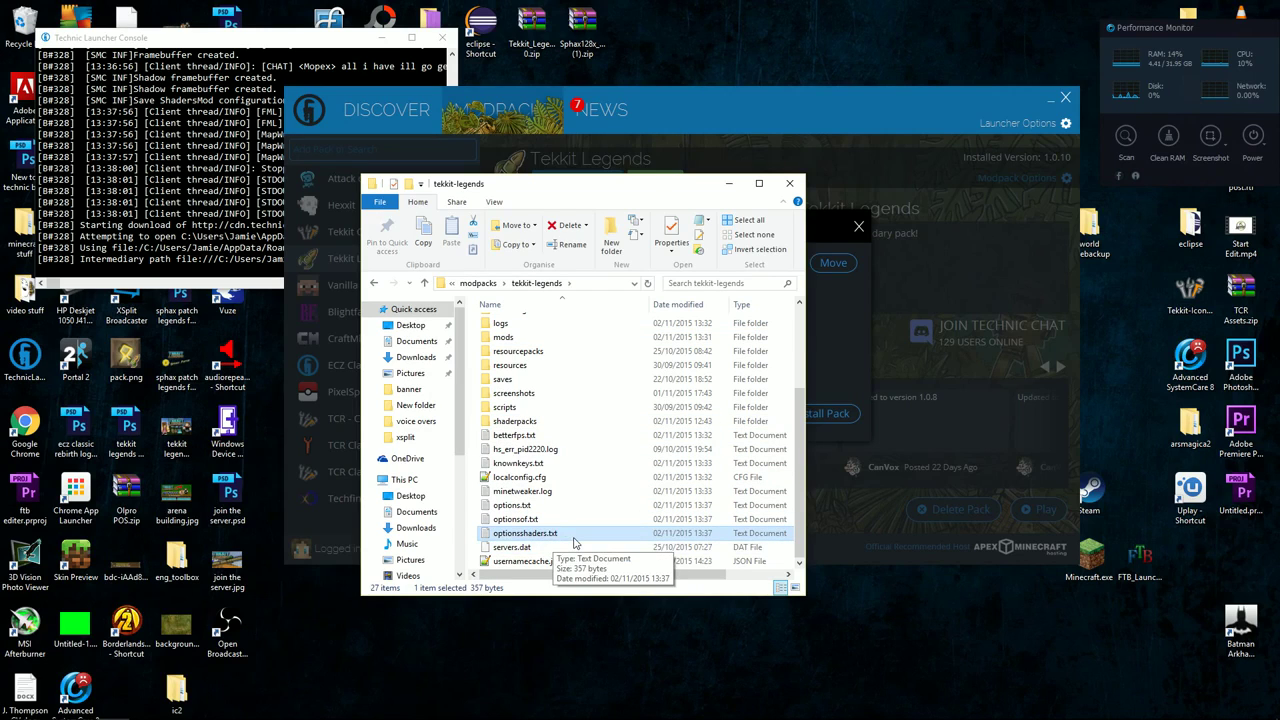
{"action": "key", "text": "Delete"}
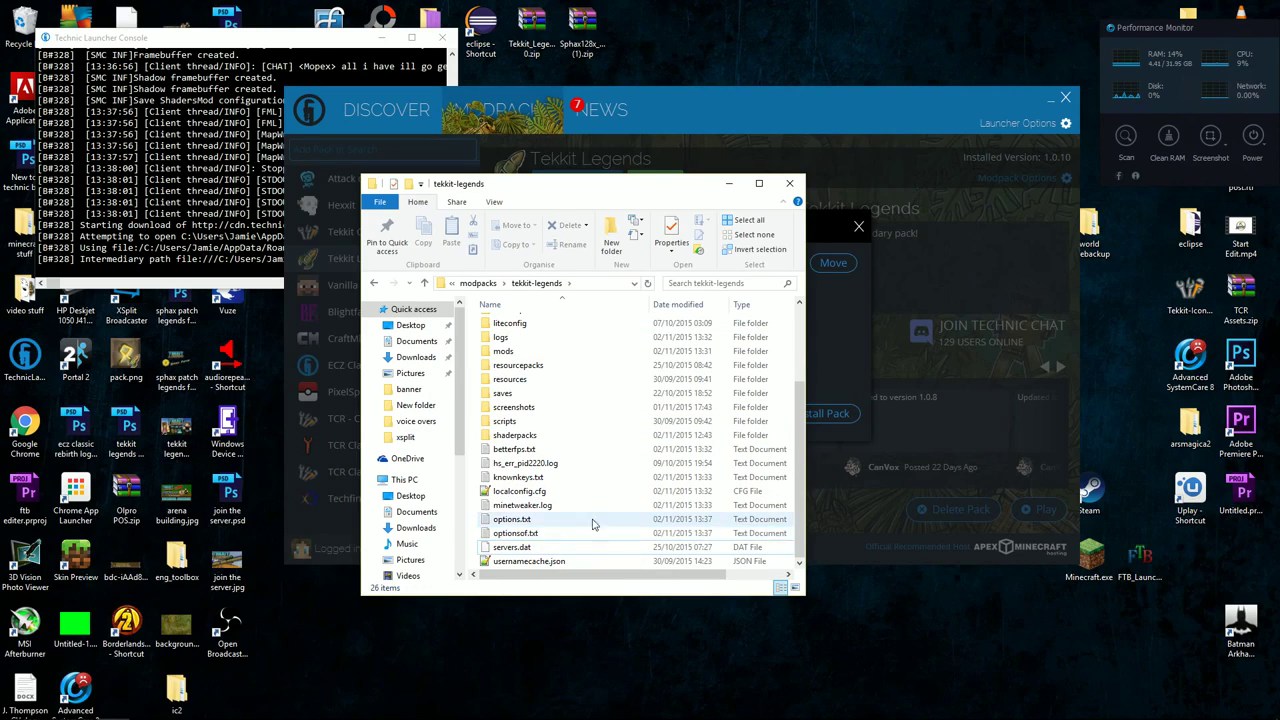
Step: Close the install folder and the modpack options, and launch Tekkit Legends
{"action": "left_click", "coordinate": [791, 185]}
{"action": "left_click", "coordinate": [858, 228]}
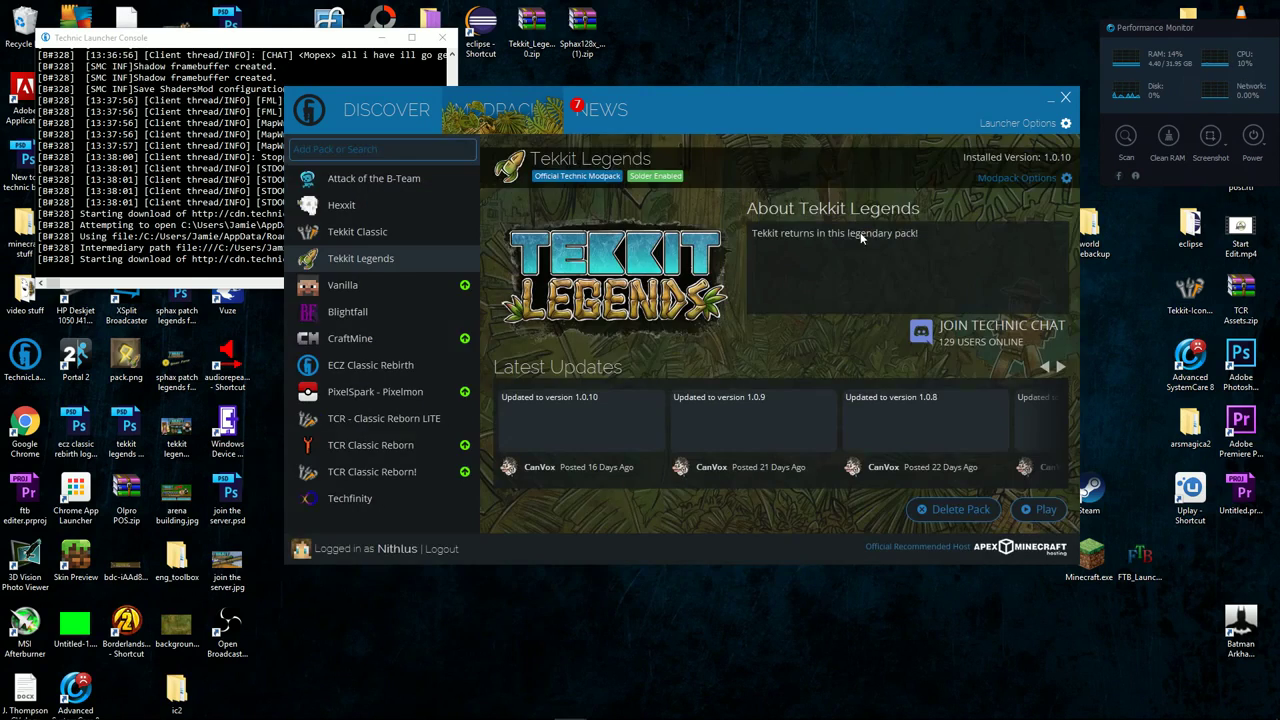
{"action": "left_click", "coordinate": [1043, 514]}
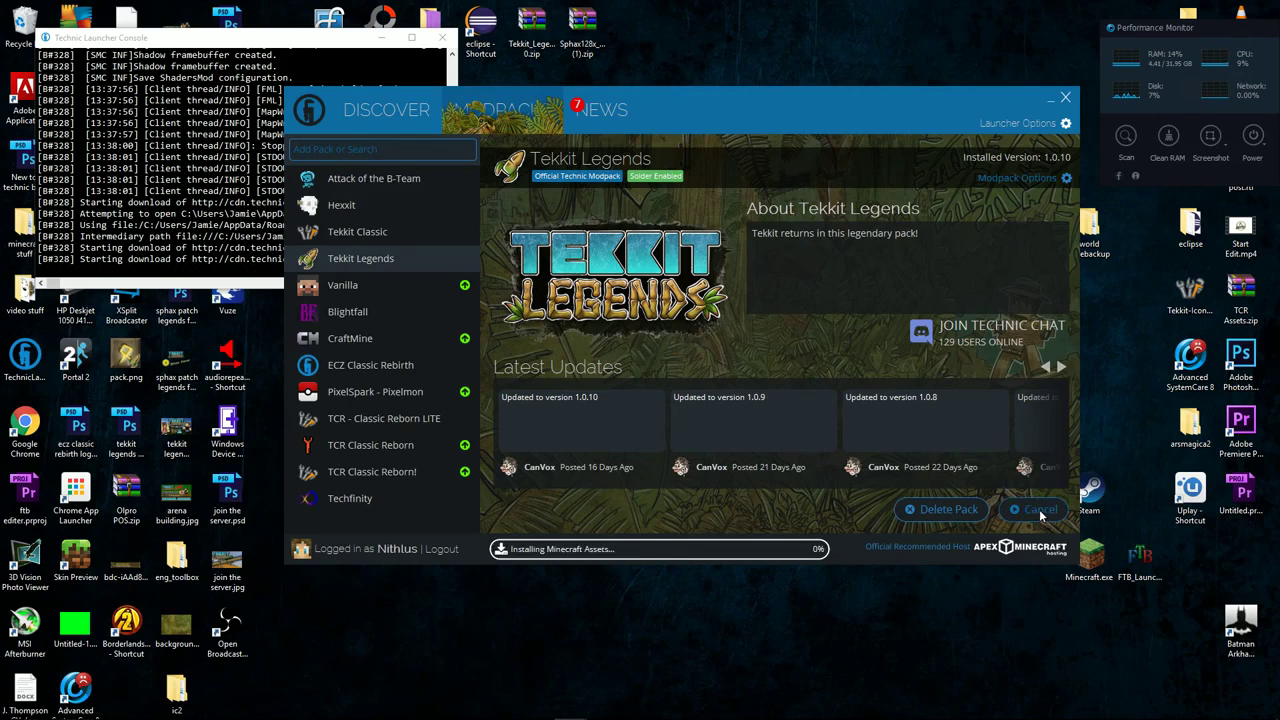
Step: Bring the Technic Launcher Console forward to inspect its log output, and return to the launcher window
{"action": "left_click", "coordinate": [315, 40]}
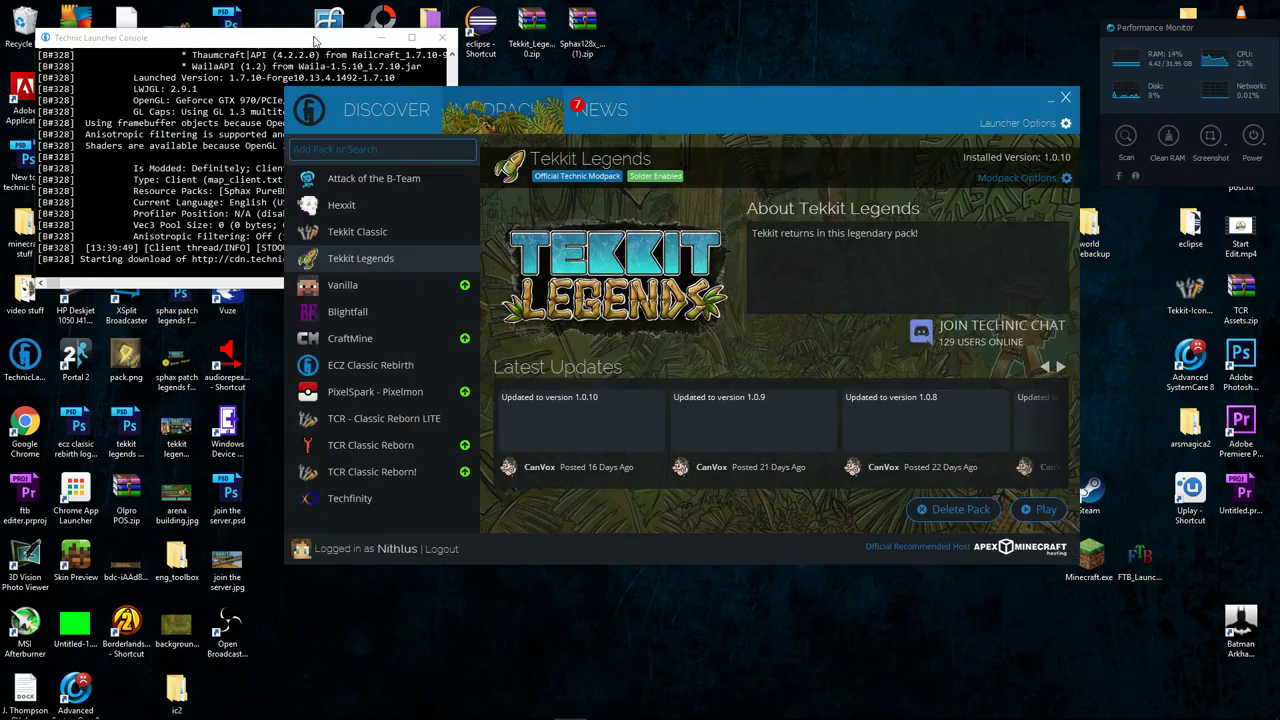
{"action": "left_click", "coordinate": [297, 48]}
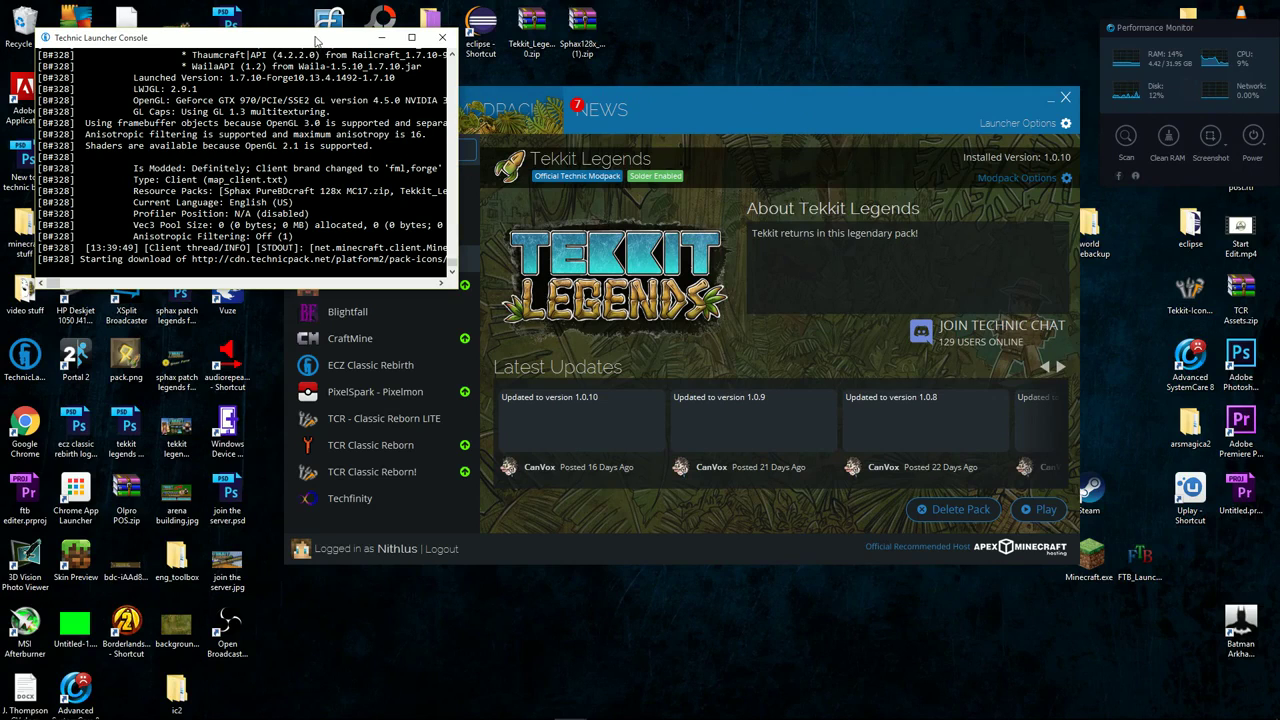
{"action": "left_click", "coordinate": [762, 111]}
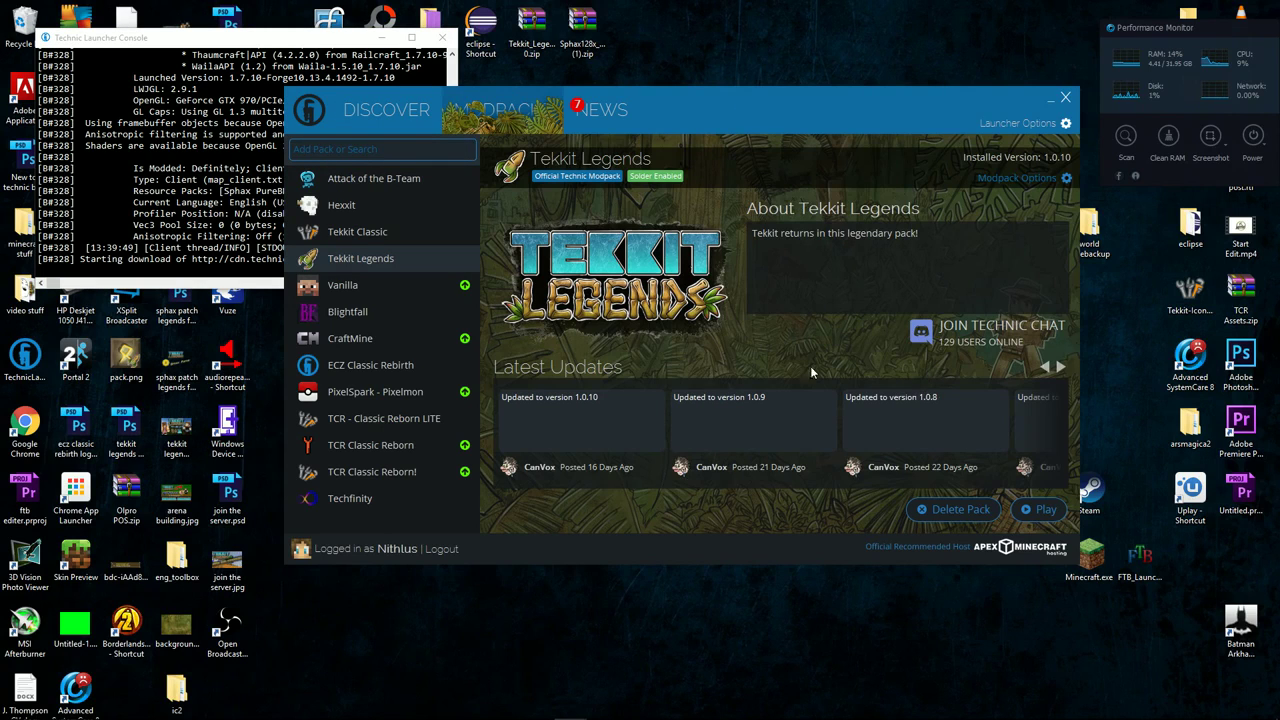
Step: Open optionsshaders.txt from the Tekkit Legends install folder
{"action": "left_click", "coordinate": [1066, 179]}
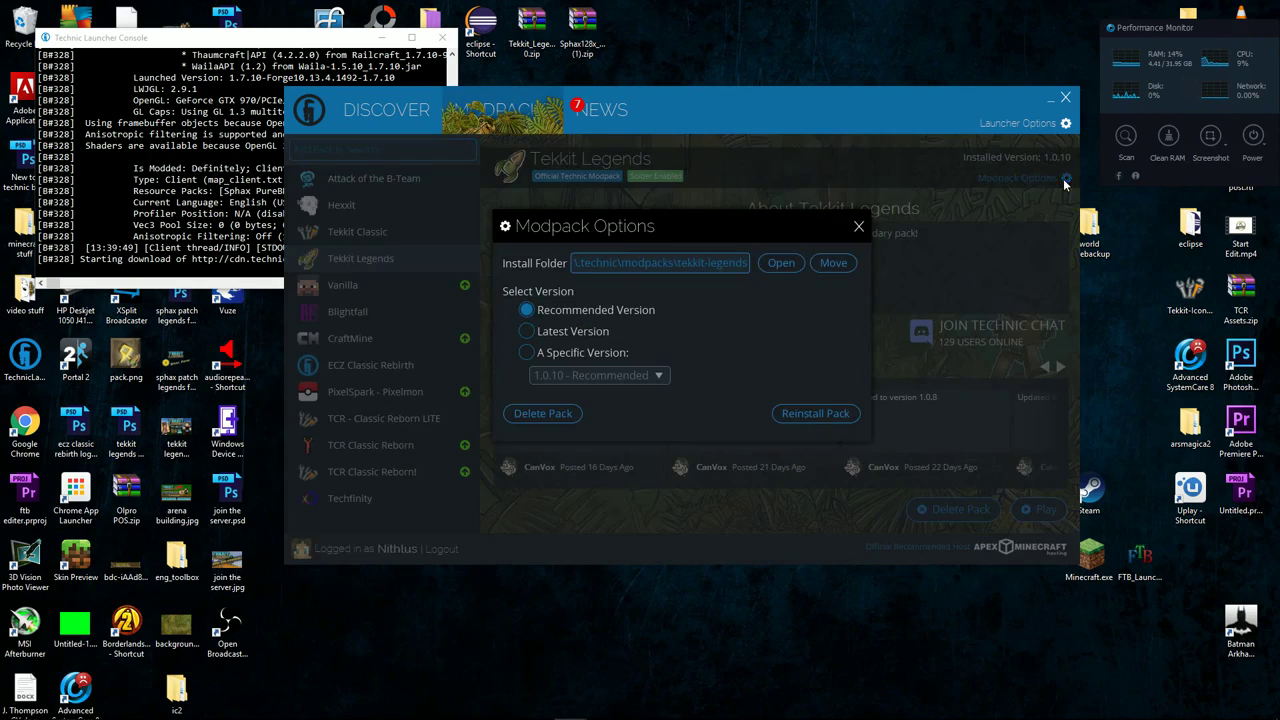
{"action": "left_click", "coordinate": [781, 264]}
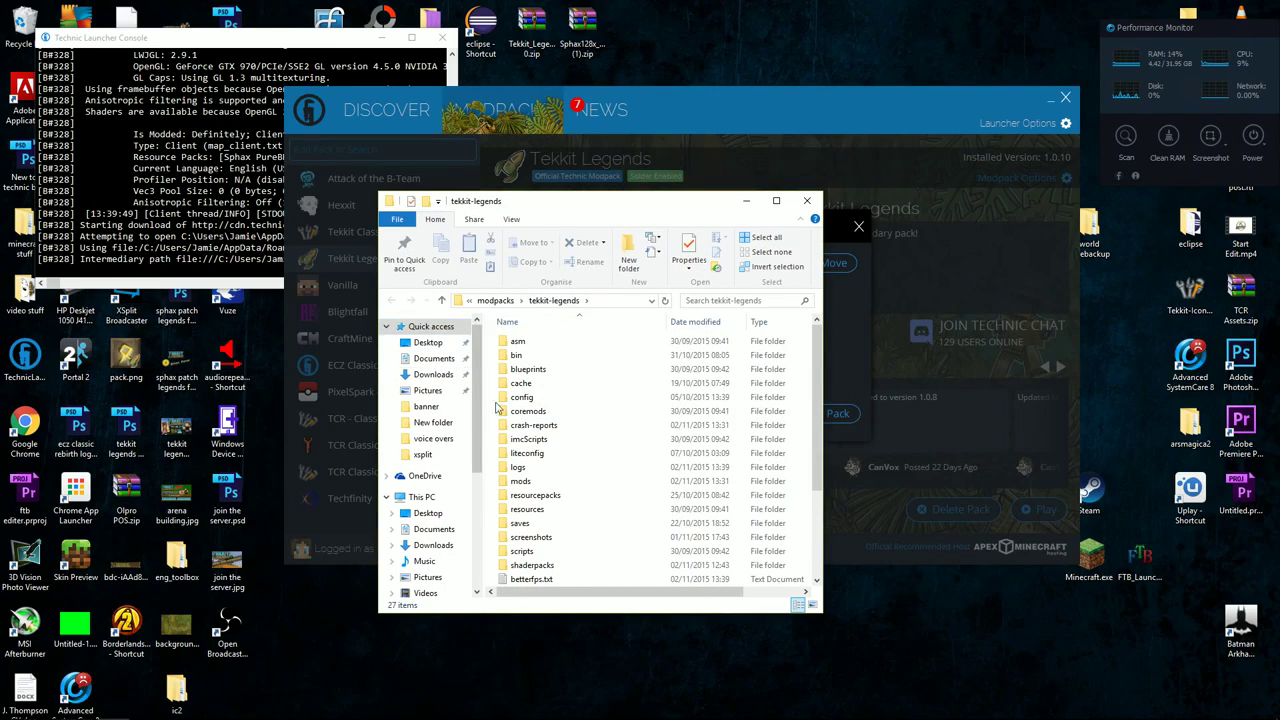
{"action": "scroll", "coordinate": [557, 370], "scroll_direction": "down", "scroll_amount": 2}
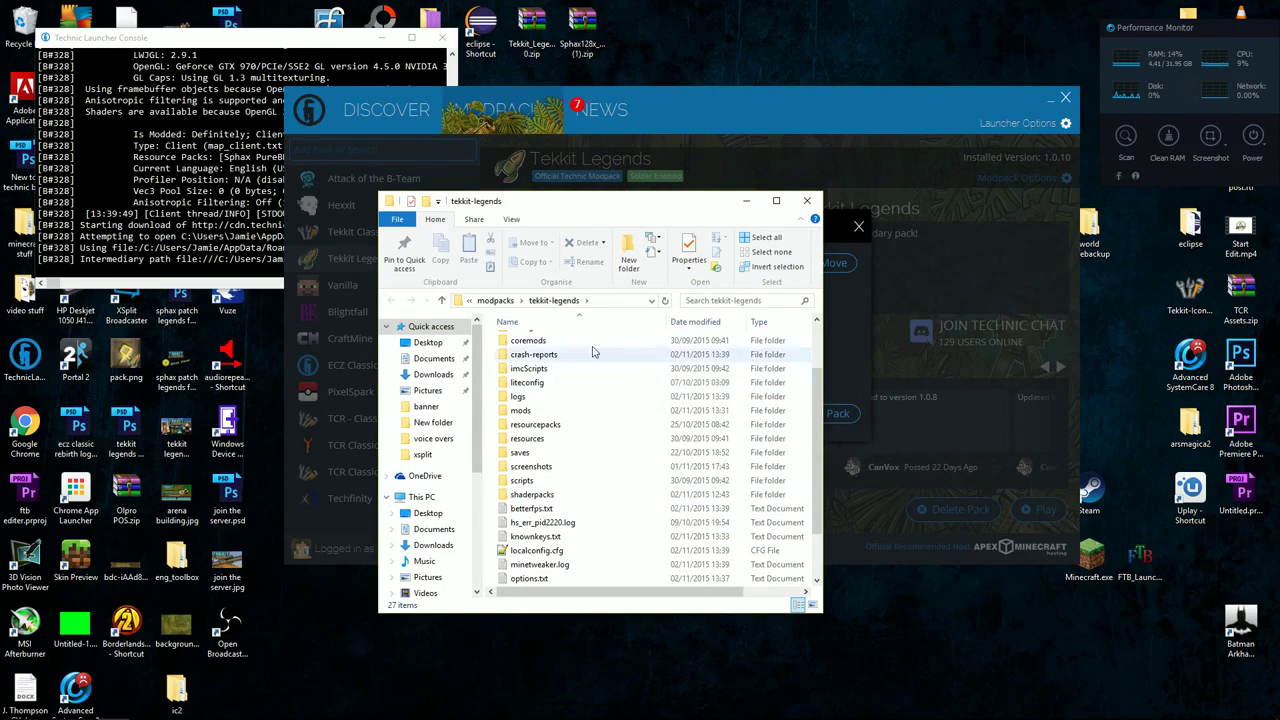
{"action": "scroll", "coordinate": [585, 462], "scroll_direction": "down", "scroll_amount": 1}
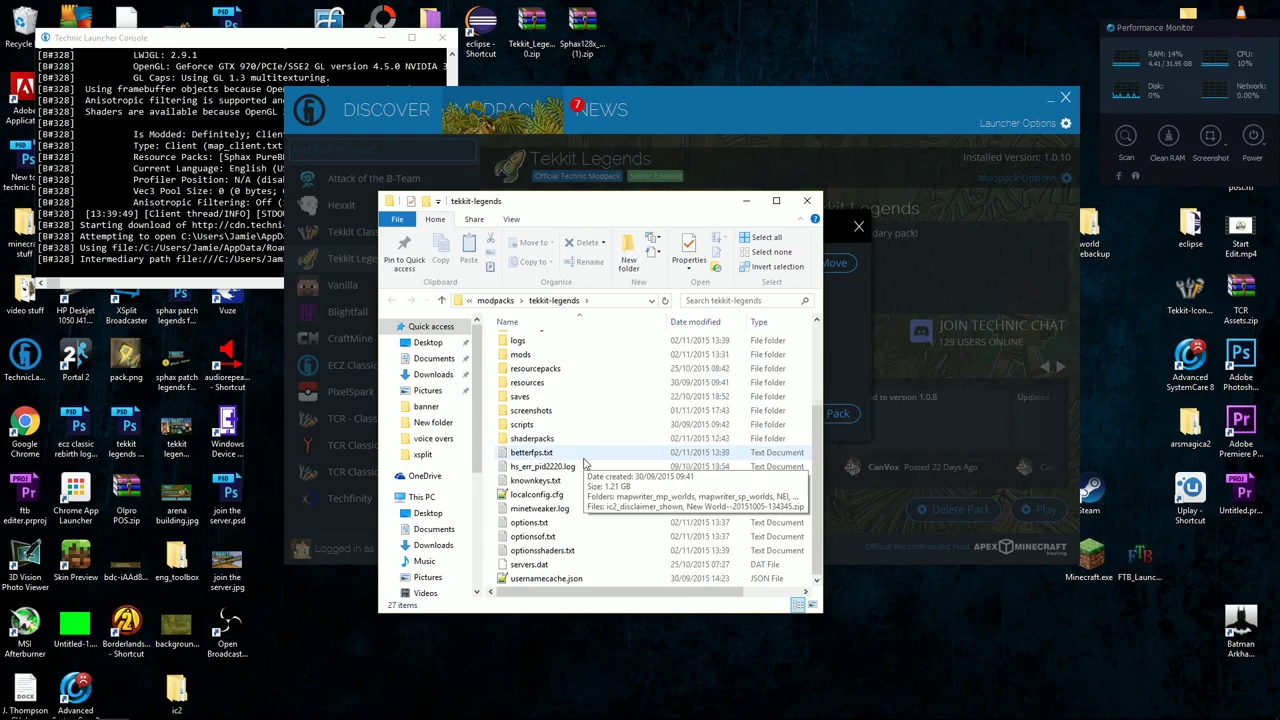
{"action": "scroll", "coordinate": [585, 463], "scroll_direction": "down", "scroll_amount": 1}
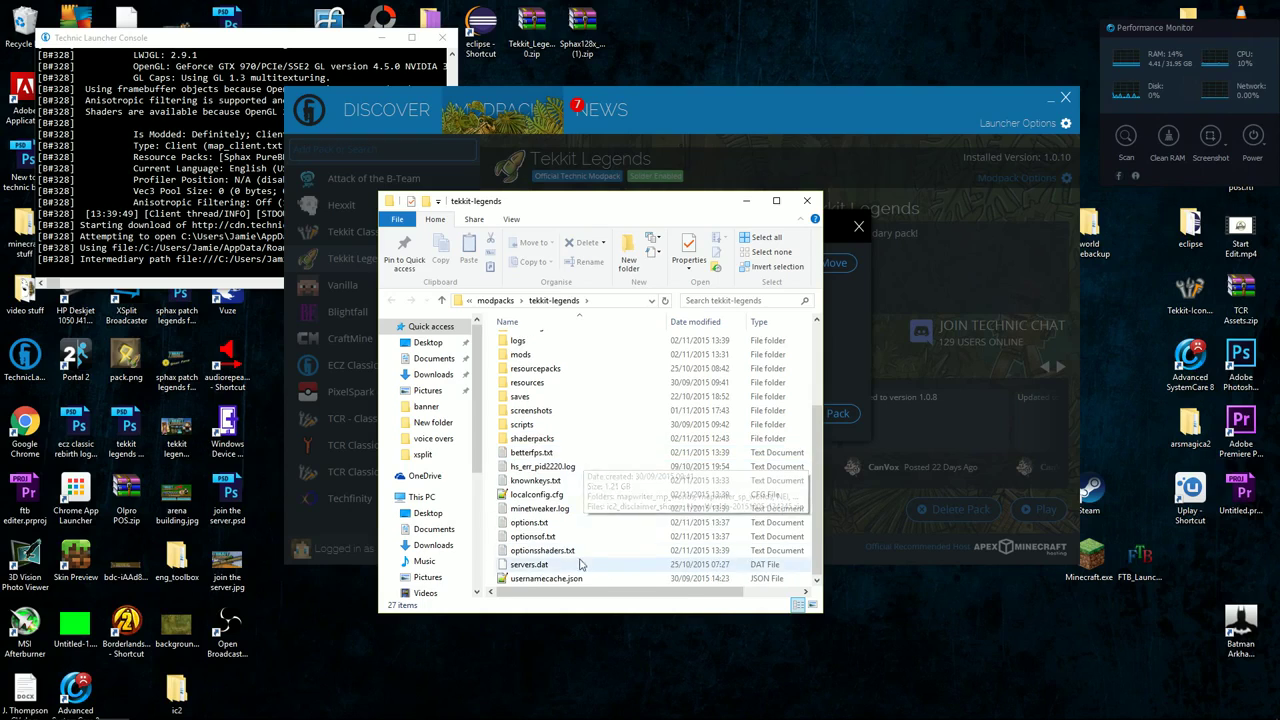
{"action": "double_click", "coordinate": [507, 554]}
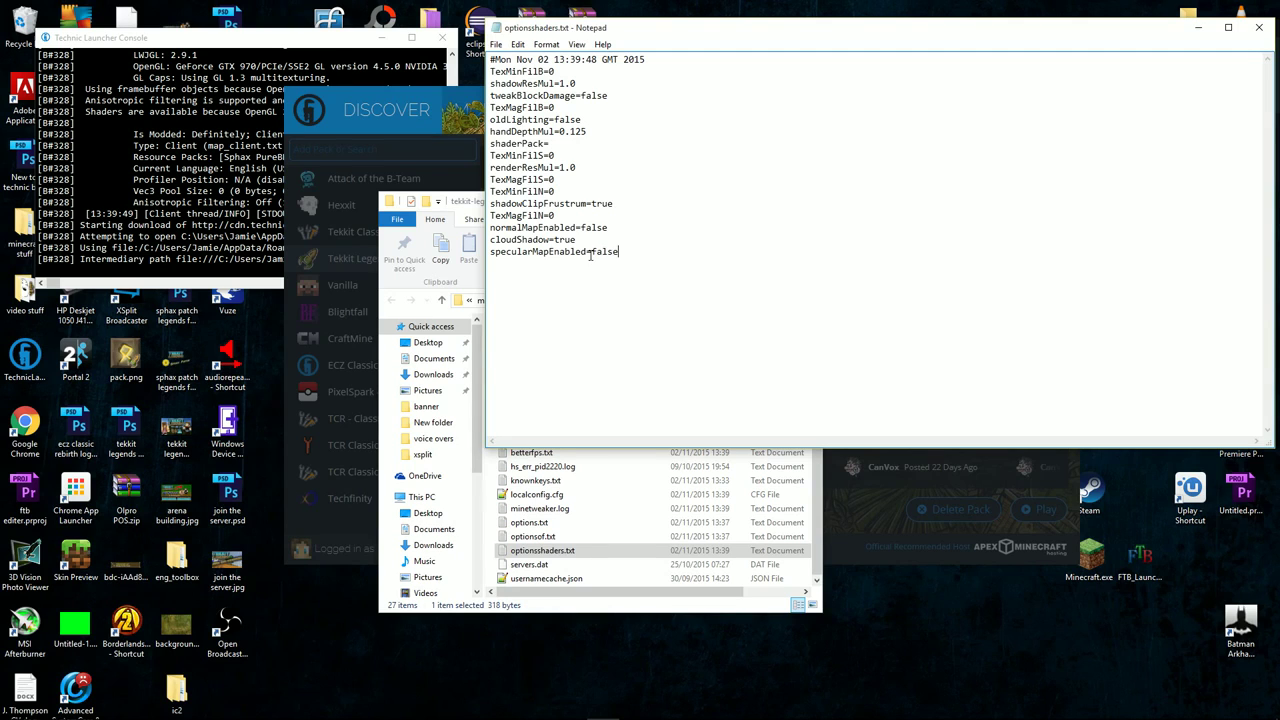
Step: Set normalMapEnabled and specularMapEnabled to false in optionsshaders.txt, save the file and close it
{"action": "left_click", "coordinate": [495, 44]}
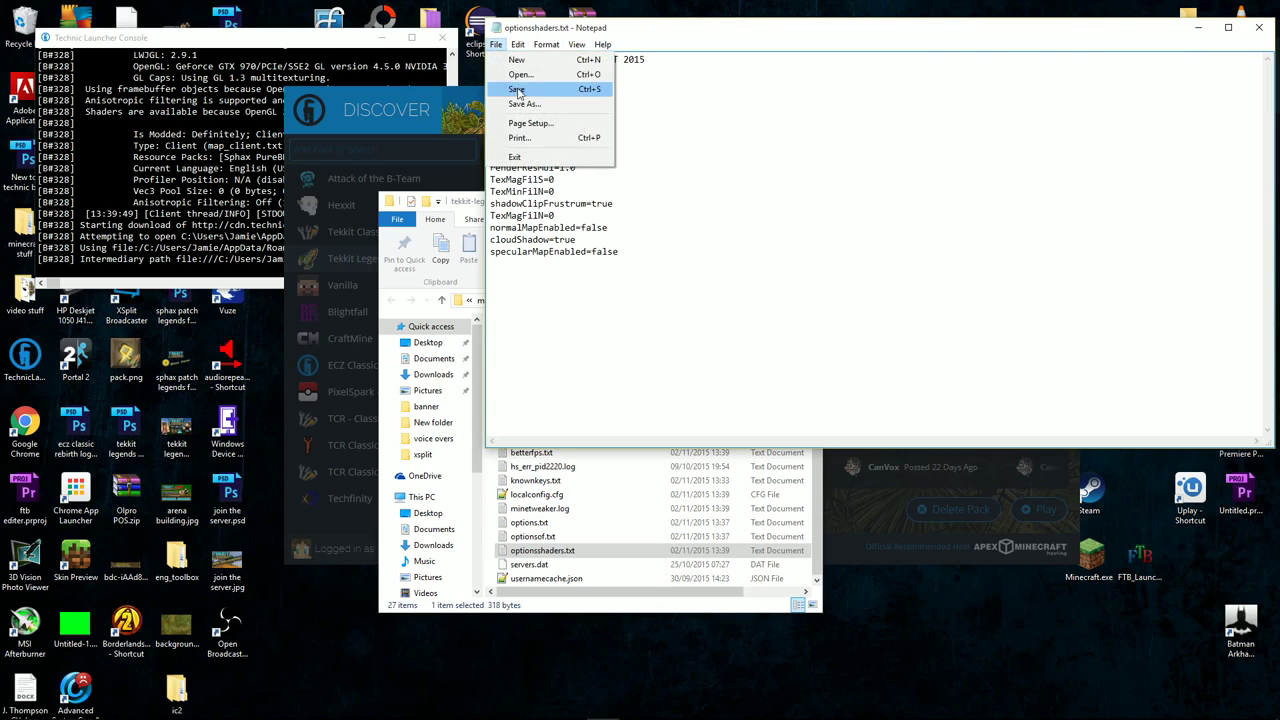
{"action": "left_click", "coordinate": [512, 90]}
{"action": "left_click", "coordinate": [1259, 27]}
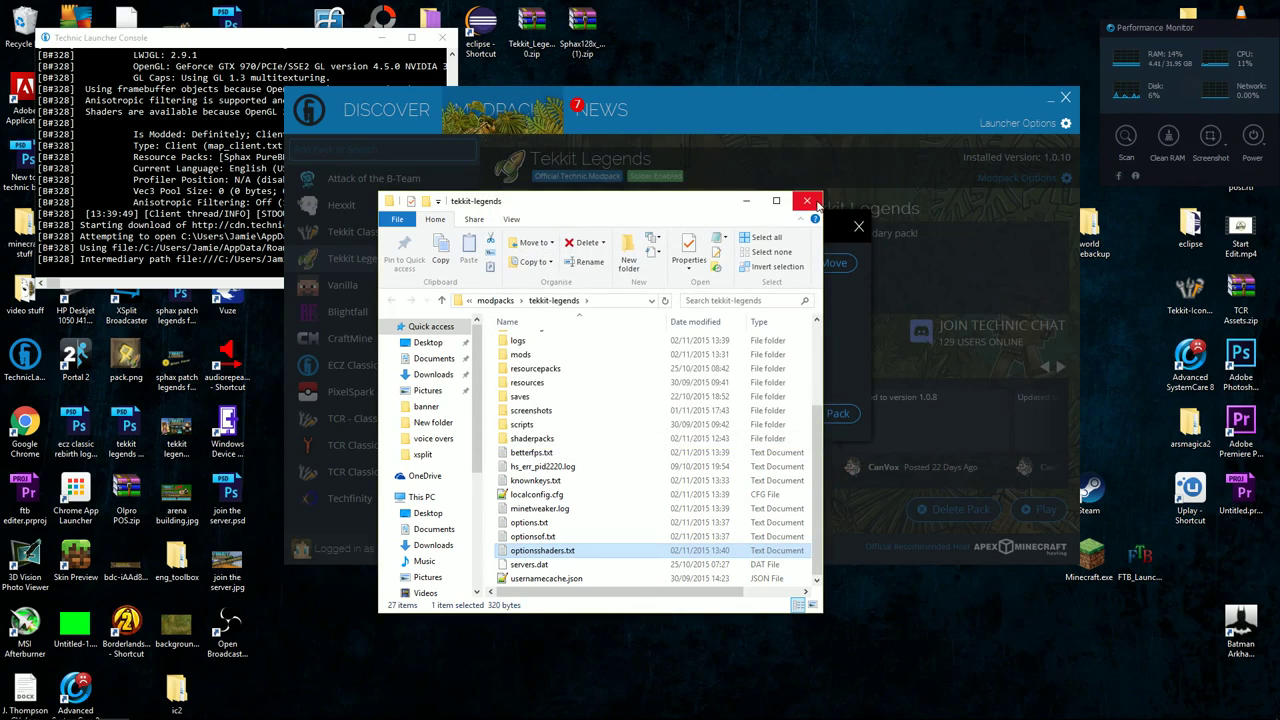
Step: Close the install folder and the modpack options, and launch Tekkit Legends
{"action": "left_click", "coordinate": [864, 231]}
{"action": "left_click", "coordinate": [859, 229]}
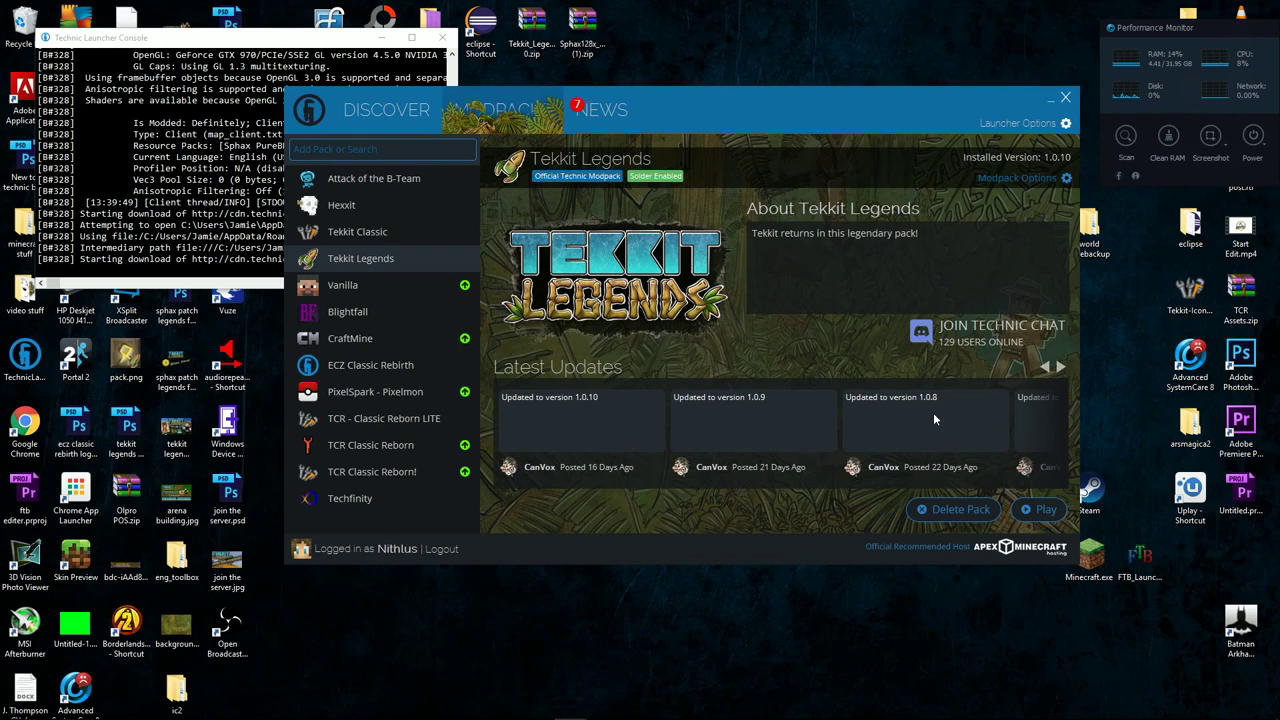
{"action": "left_click", "coordinate": [1040, 512]}
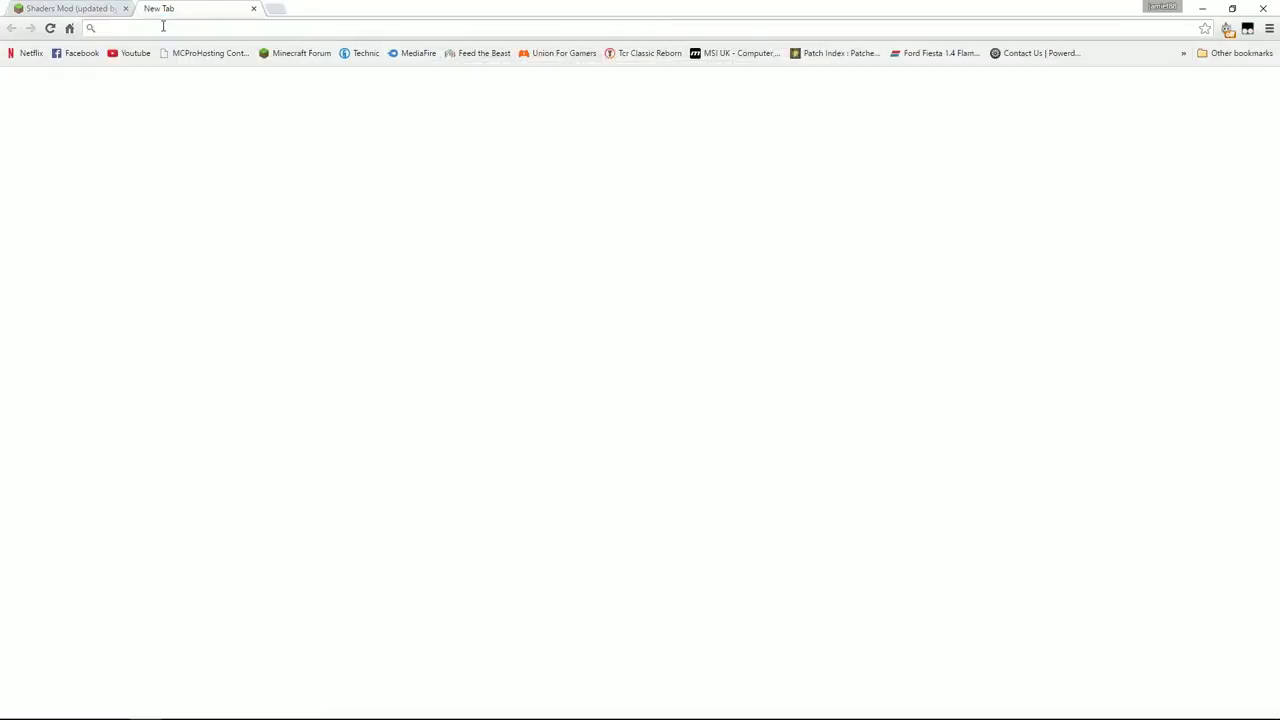
Step: Open the downloads page of optifine.net in Chrome and bring it in front of the game window
{"action": "type", "text": "optifine.net"}
{"action": "key", "text": "Return"}
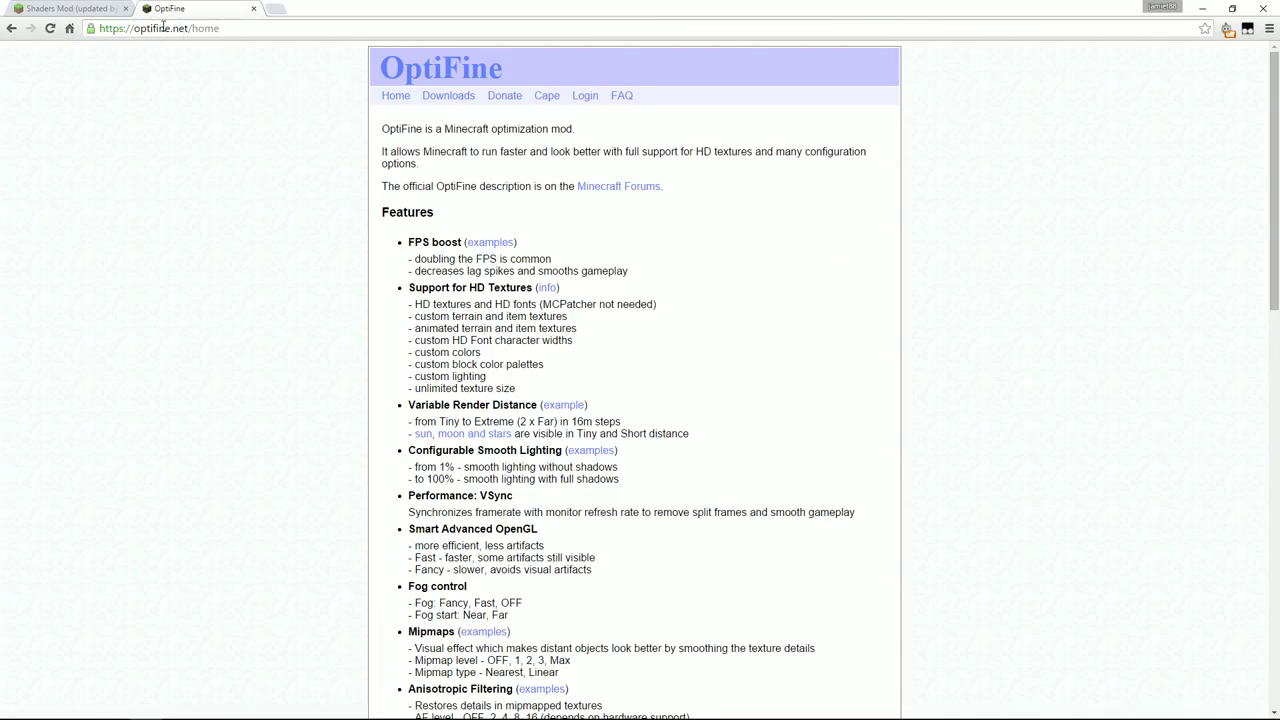
{"action": "left_click", "coordinate": [448, 95]}
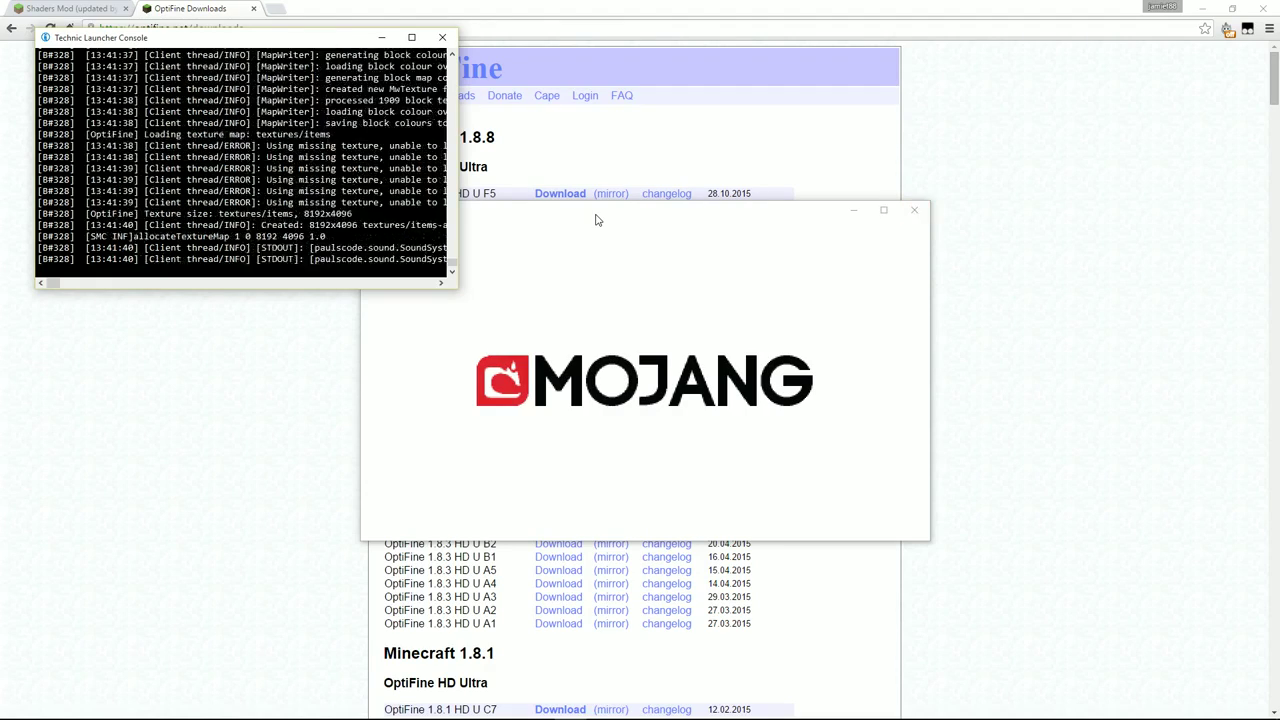
{"action": "left_click", "coordinate": [449, 360]}
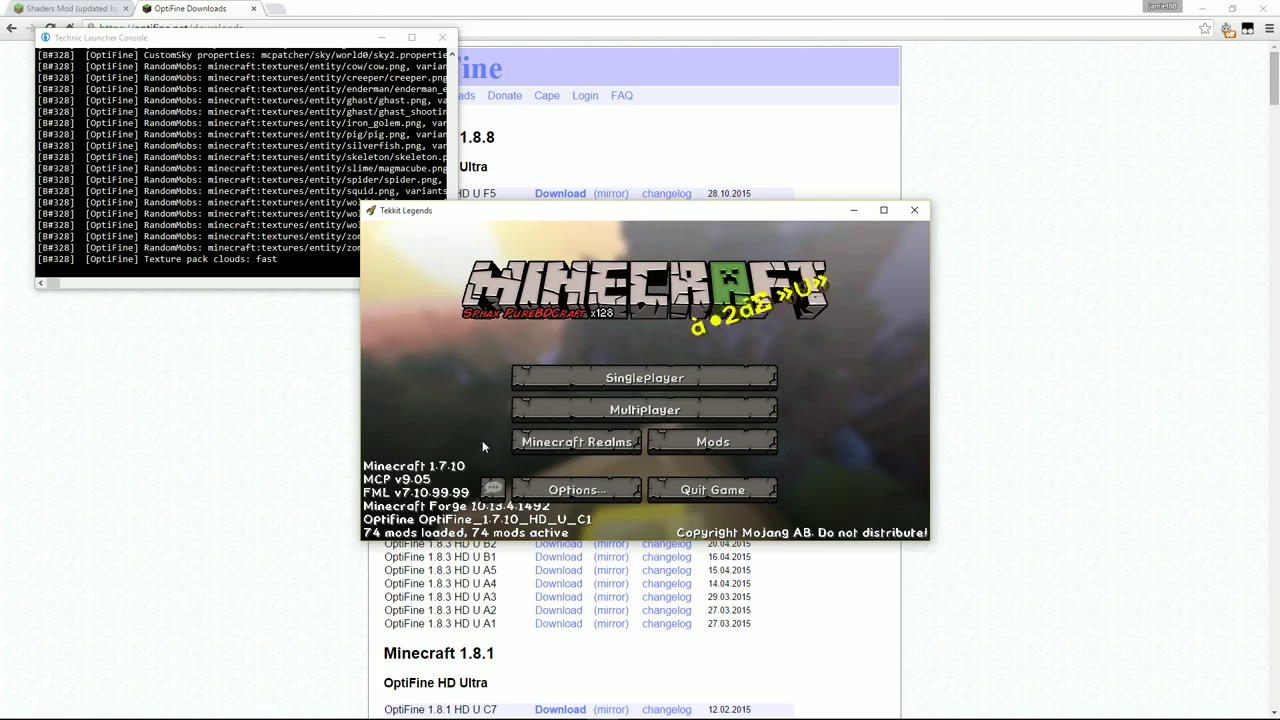
{"action": "left_click", "coordinate": [268, 403]}
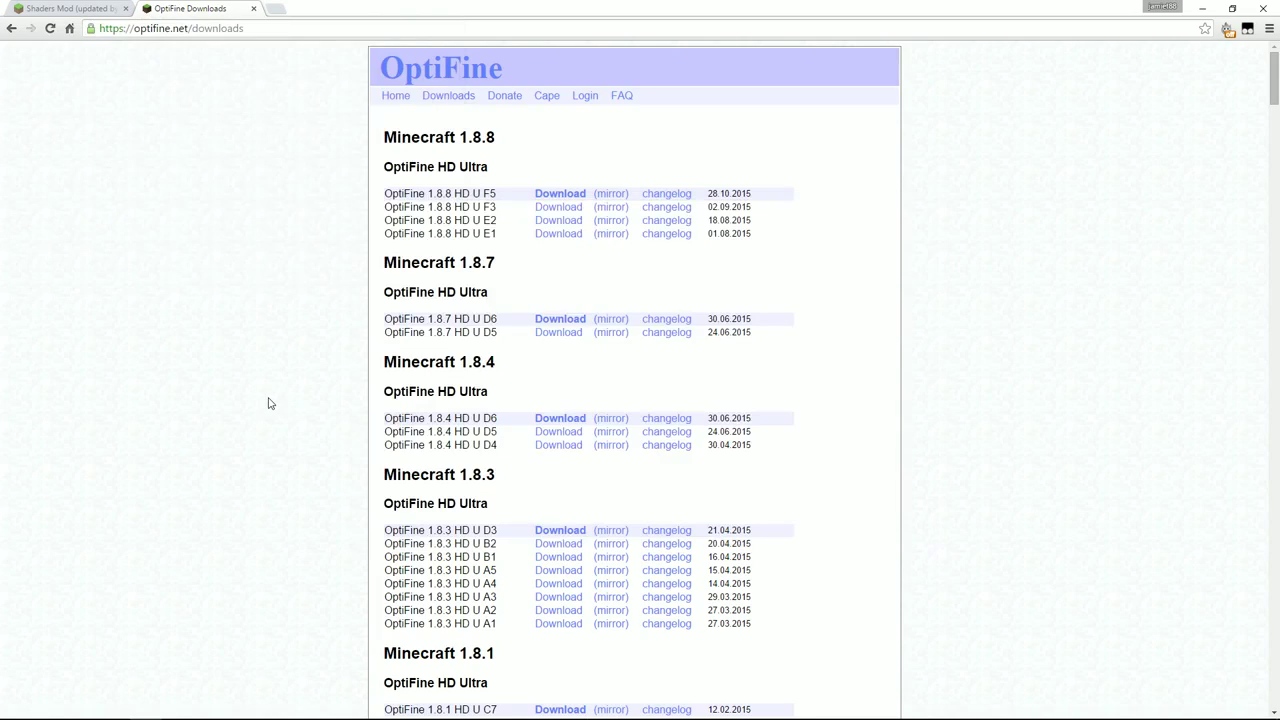
Step: Examine the OptiFine HD Ultra, HD Standard and Light downloads for Minecraft 1.7.10, and return to the game with the browser minimised
{"action": "scroll", "coordinate": [463, 455], "scroll_direction": "down", "scroll_amount": 8}
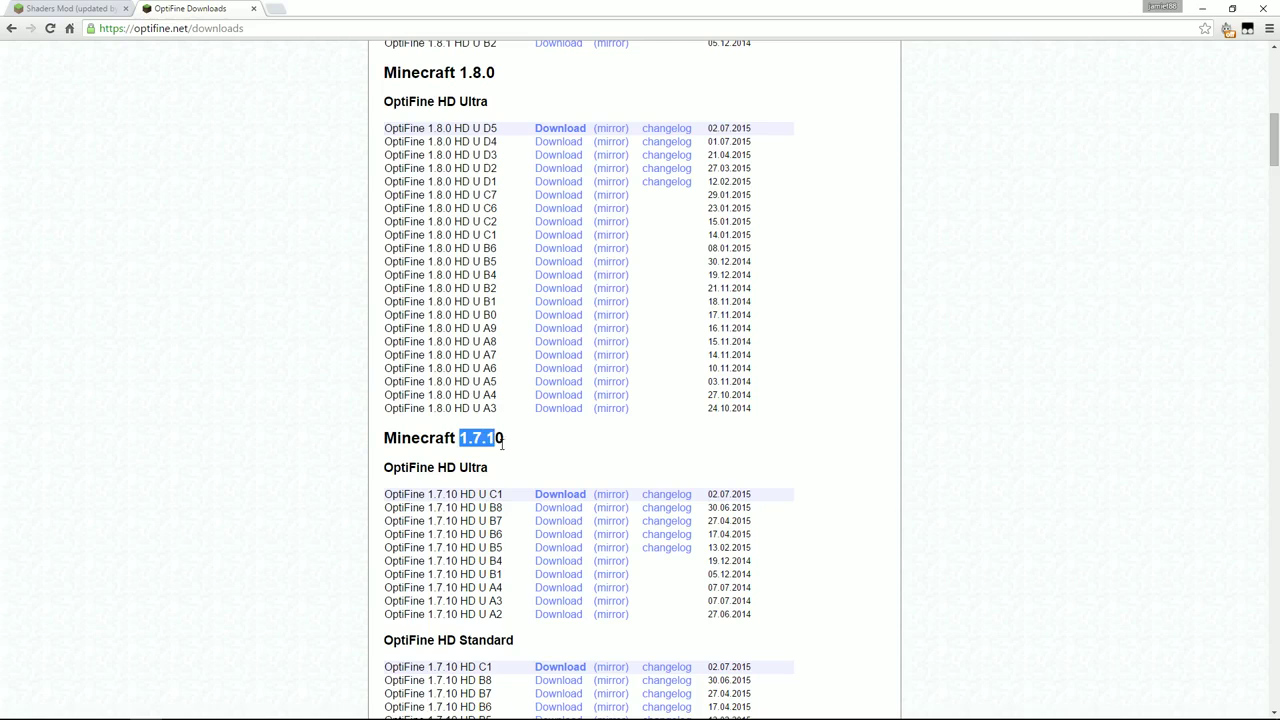
{"action": "left_click", "coordinate": [556, 443]}
{"action": "scroll", "coordinate": [296, 440], "scroll_direction": "down", "scroll_amount": 2}
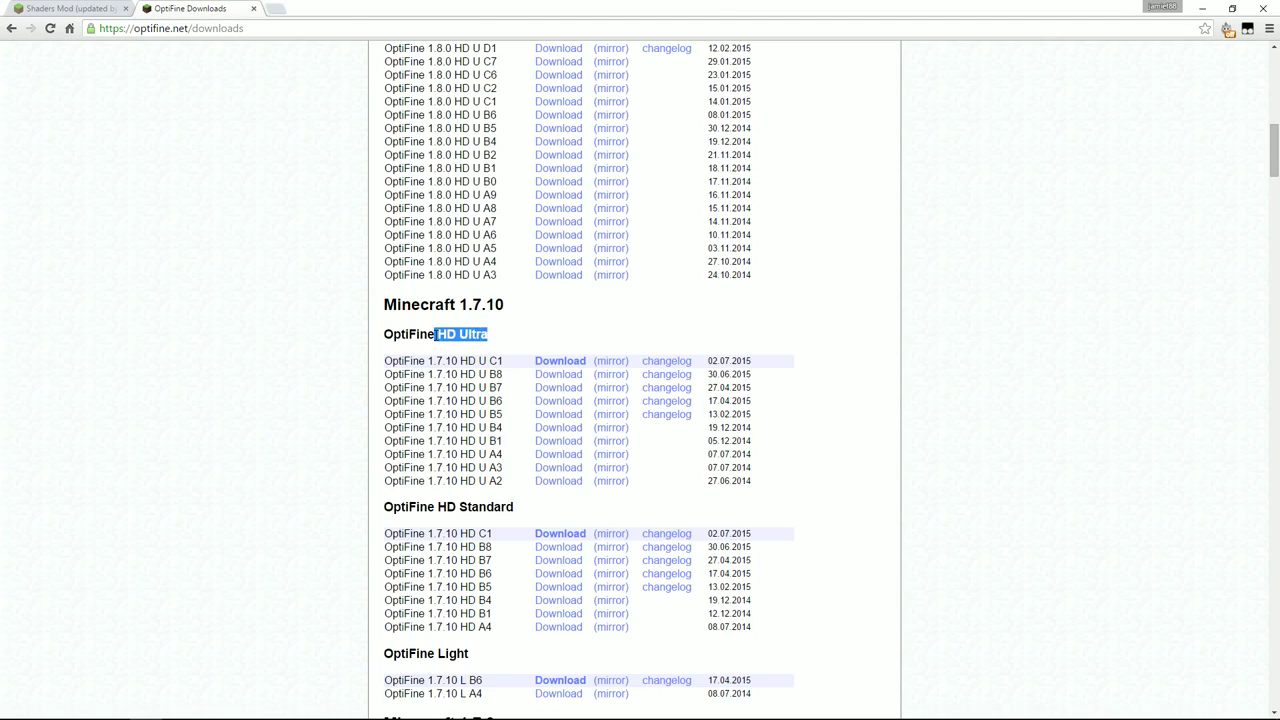
{"action": "left_click", "coordinate": [489, 341]}
{"action": "left_click_drag", "start_coordinate": [515, 506], "coordinate": [452, 538]}
{"action": "triple_click", "coordinate": [483, 666]}
{"action": "left_click", "coordinate": [487, 334]}
{"action": "left_click", "coordinate": [551, 322]}
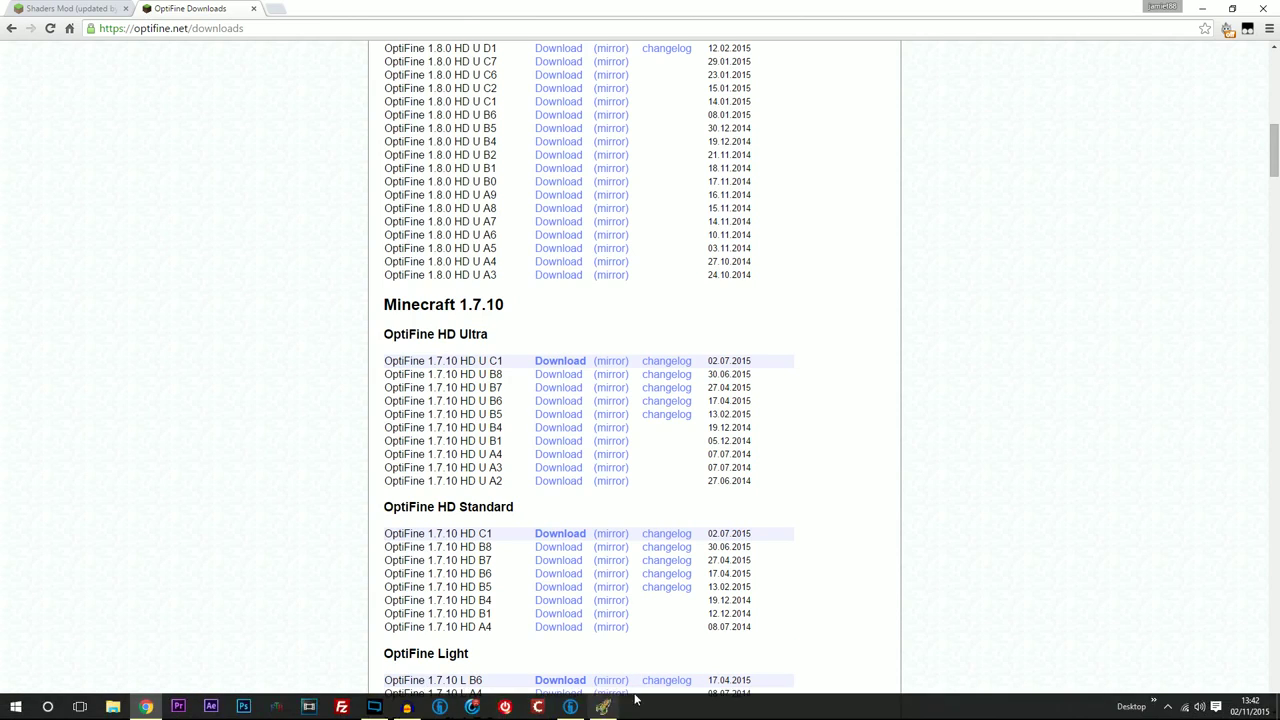
{"action": "left_click", "coordinate": [604, 706]}
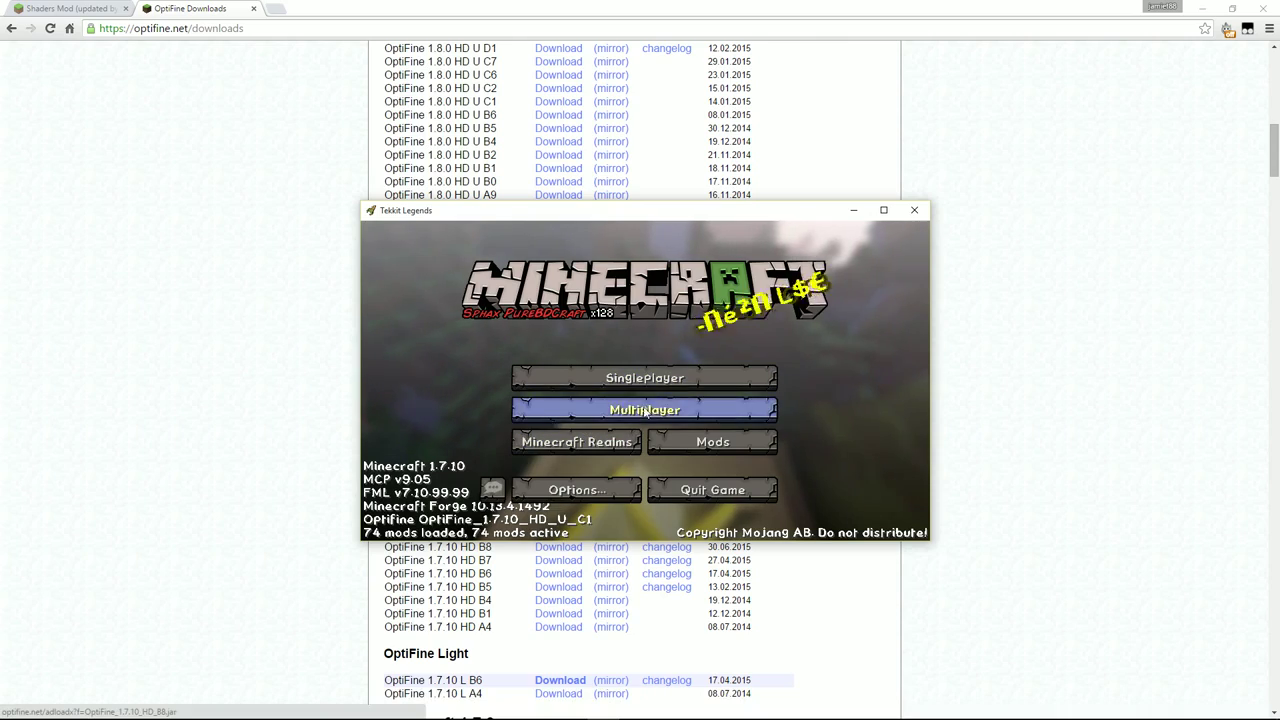
{"action": "left_click", "coordinate": [1206, 8]}
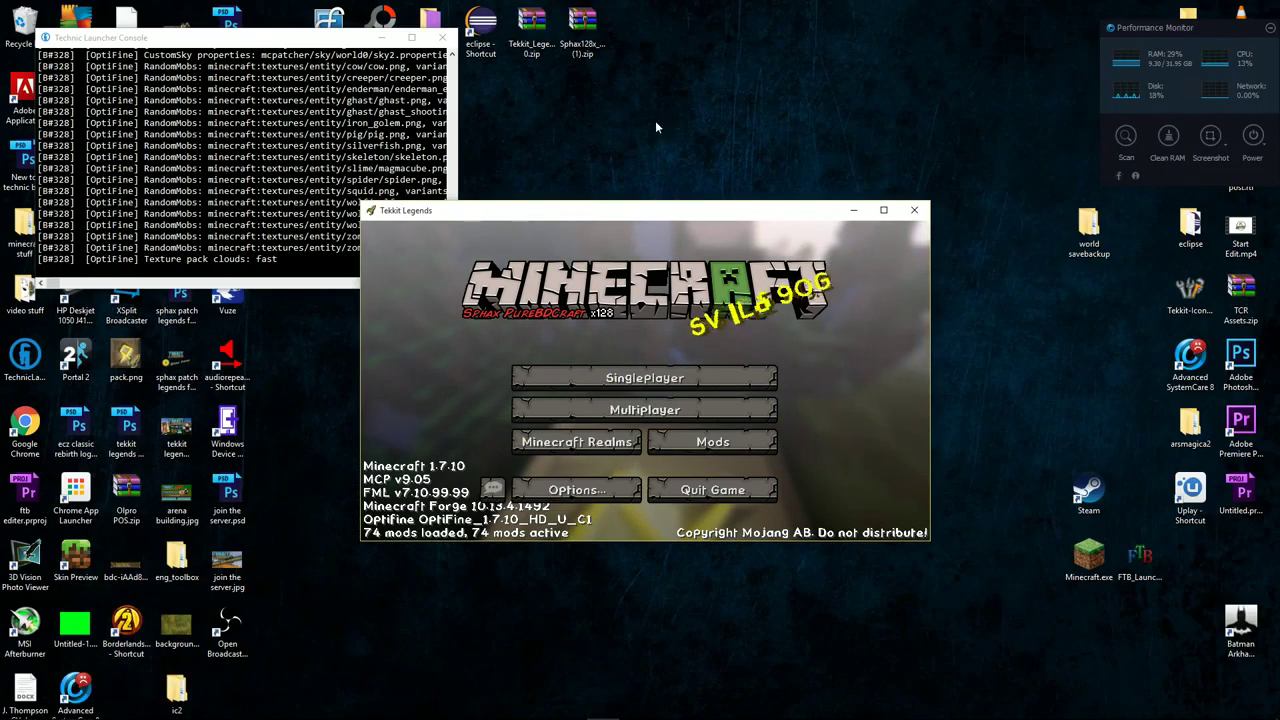
Step: Review the Java program profile in the NVIDIA Control Panel's 3D settings, including addable programs and threaded optimisation, and close it
{"action": "right_click", "coordinate": [572, 583]}
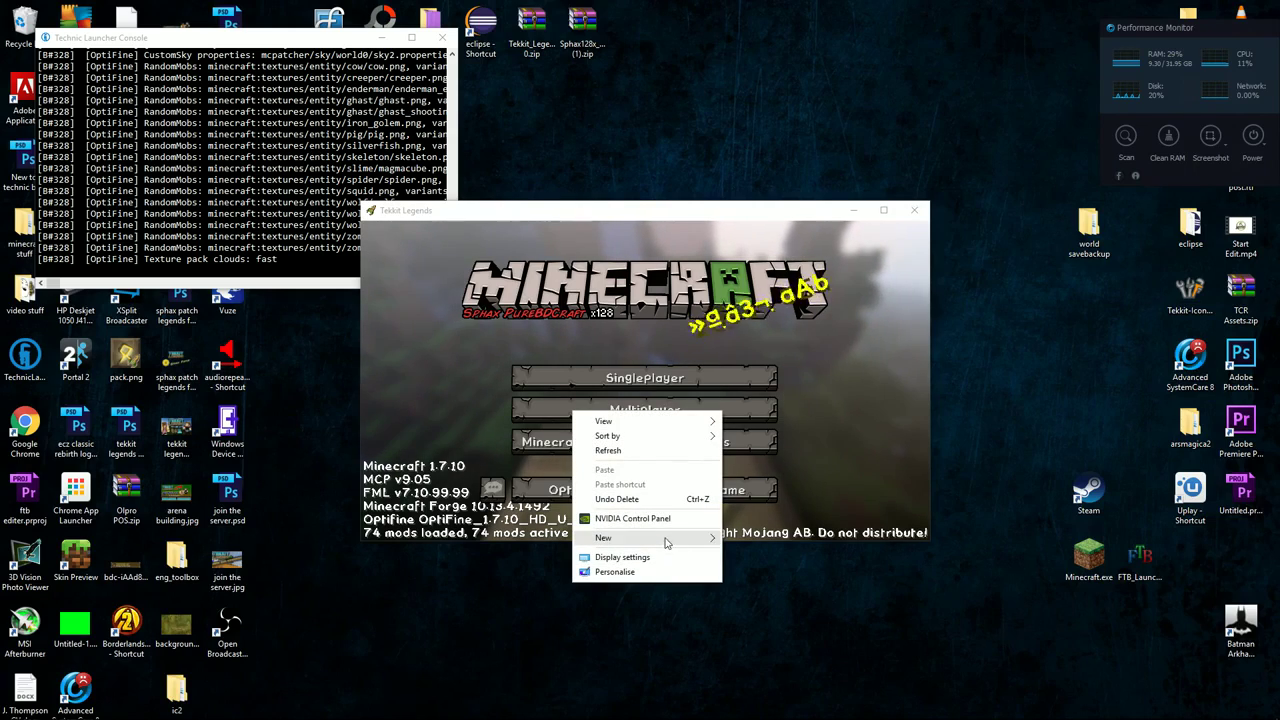
{"action": "left_click", "coordinate": [624, 519]}
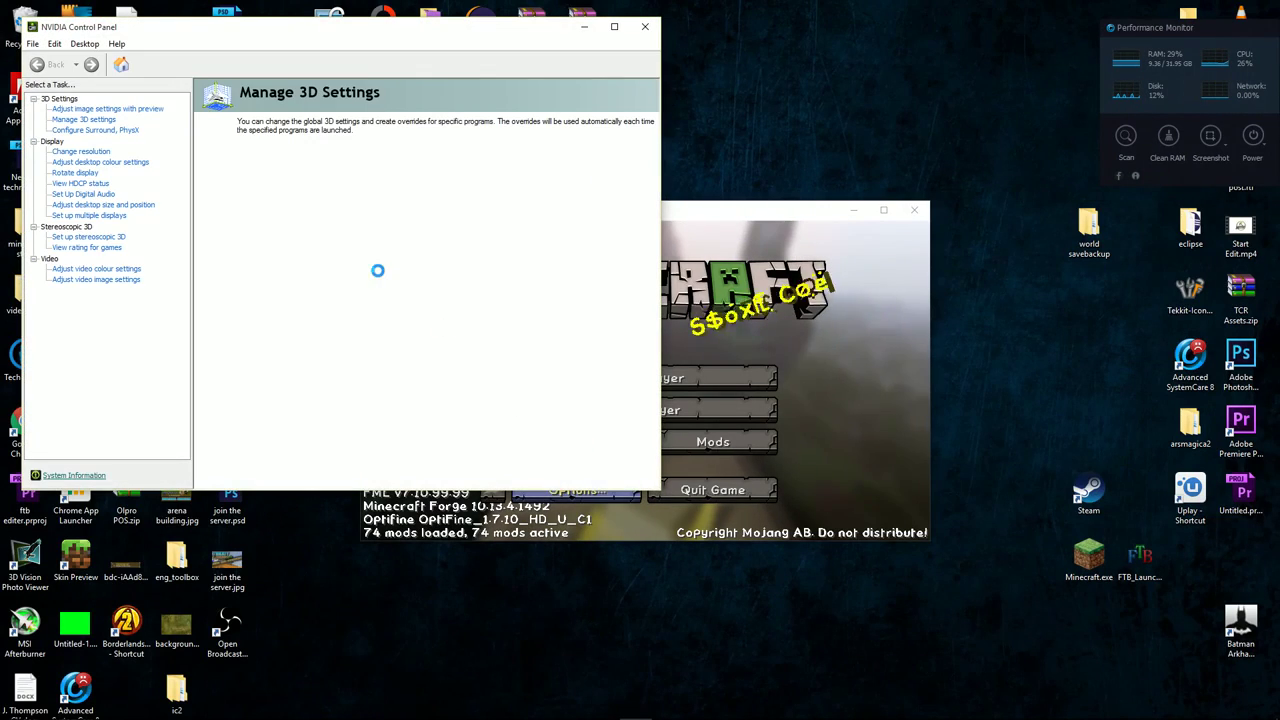
{"action": "left_click", "coordinate": [90, 121]}
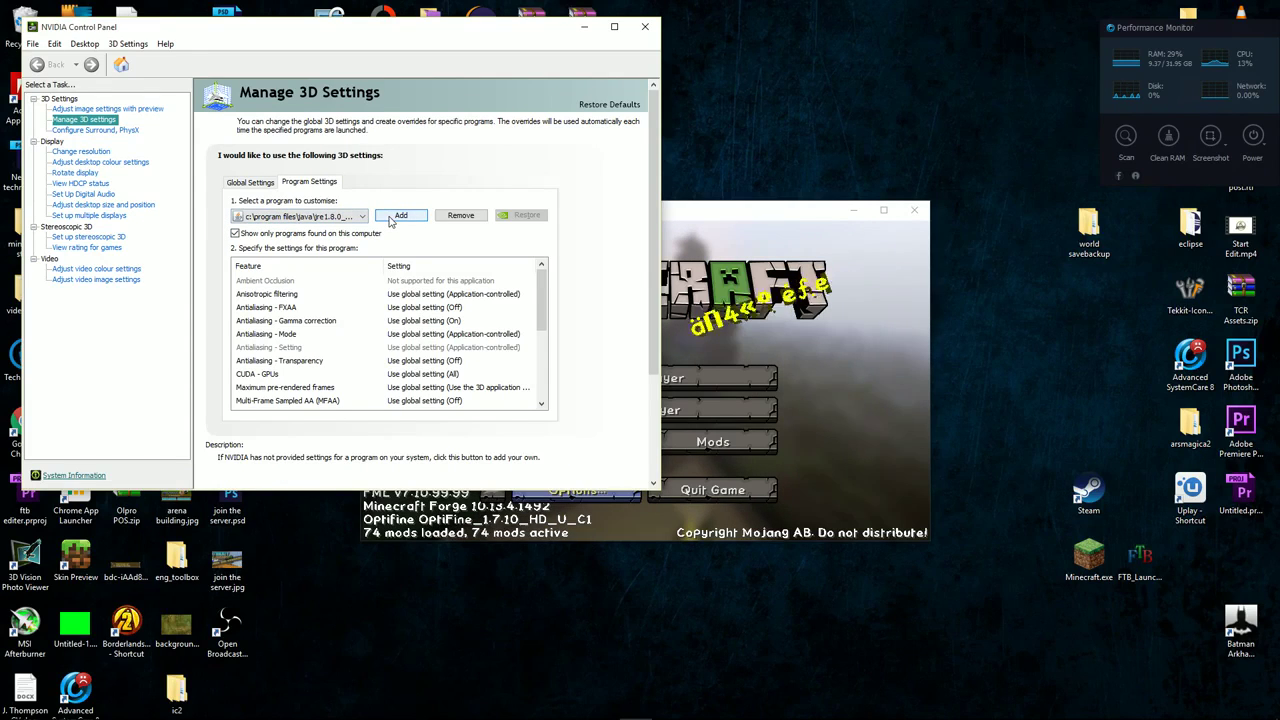
{"action": "left_click", "coordinate": [390, 218]}
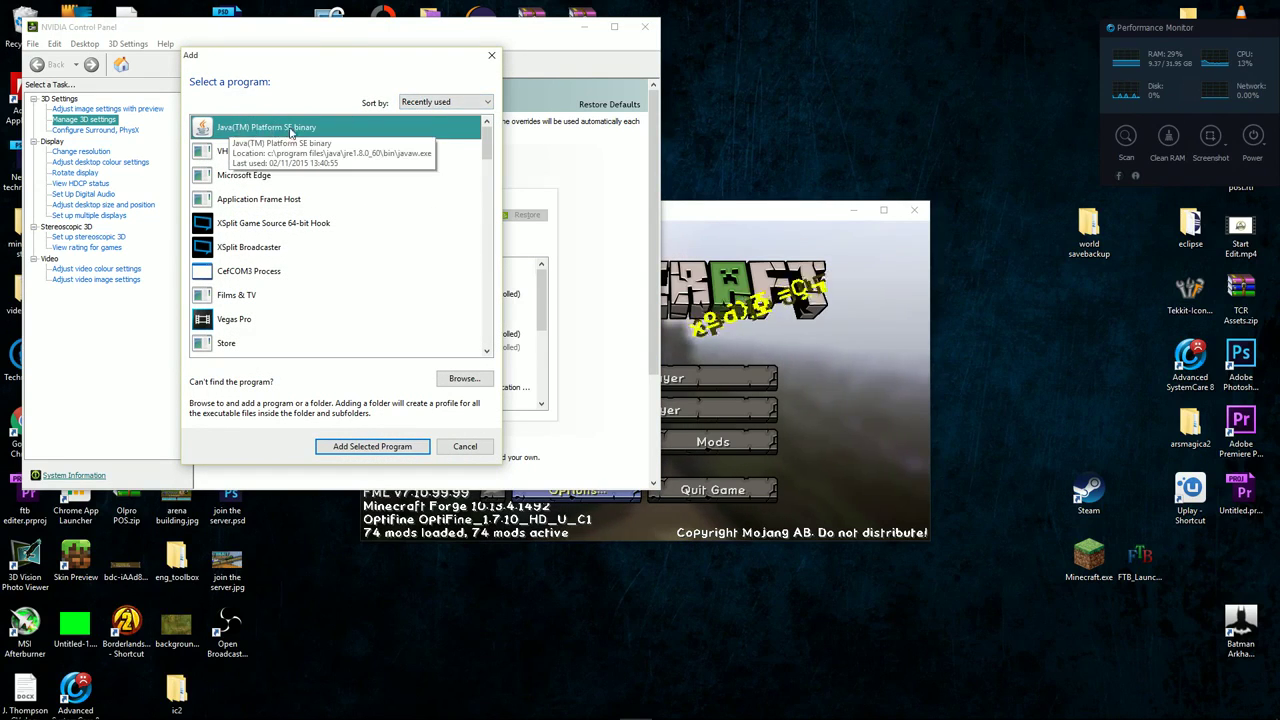
{"action": "left_click", "coordinate": [462, 446]}
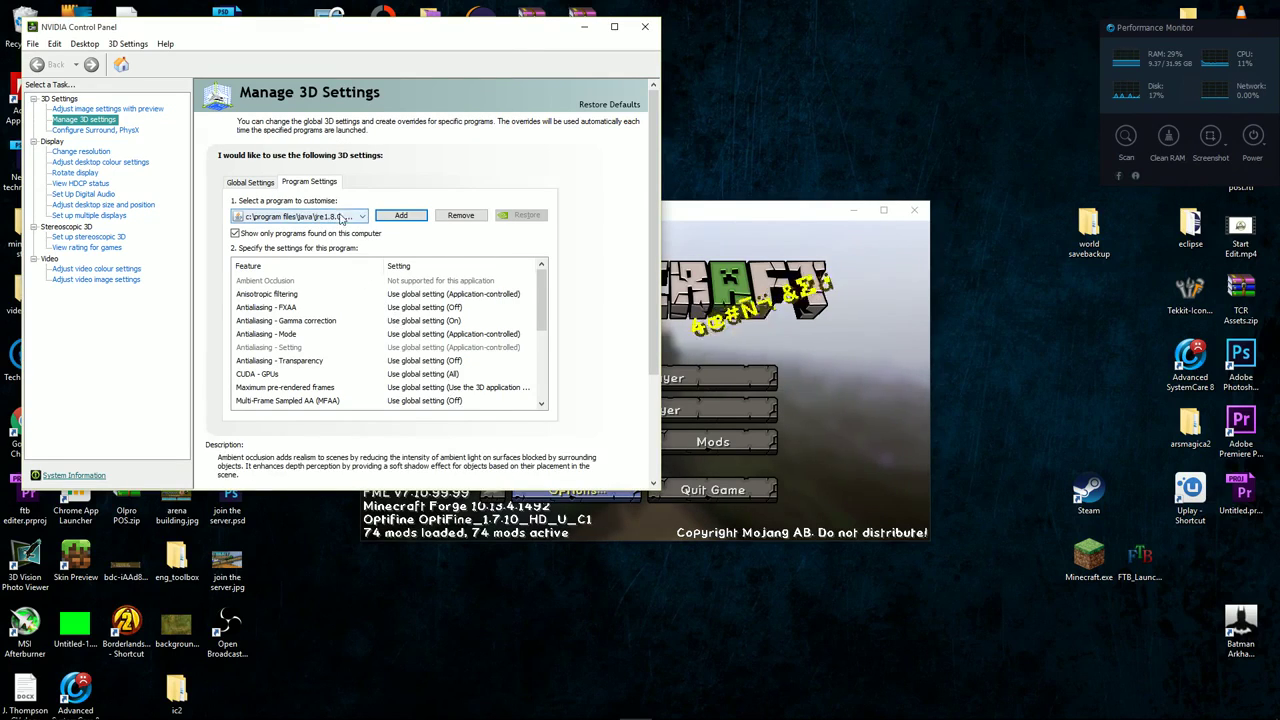
{"action": "scroll", "coordinate": [372, 295], "scroll_direction": "down", "scroll_amount": 6}
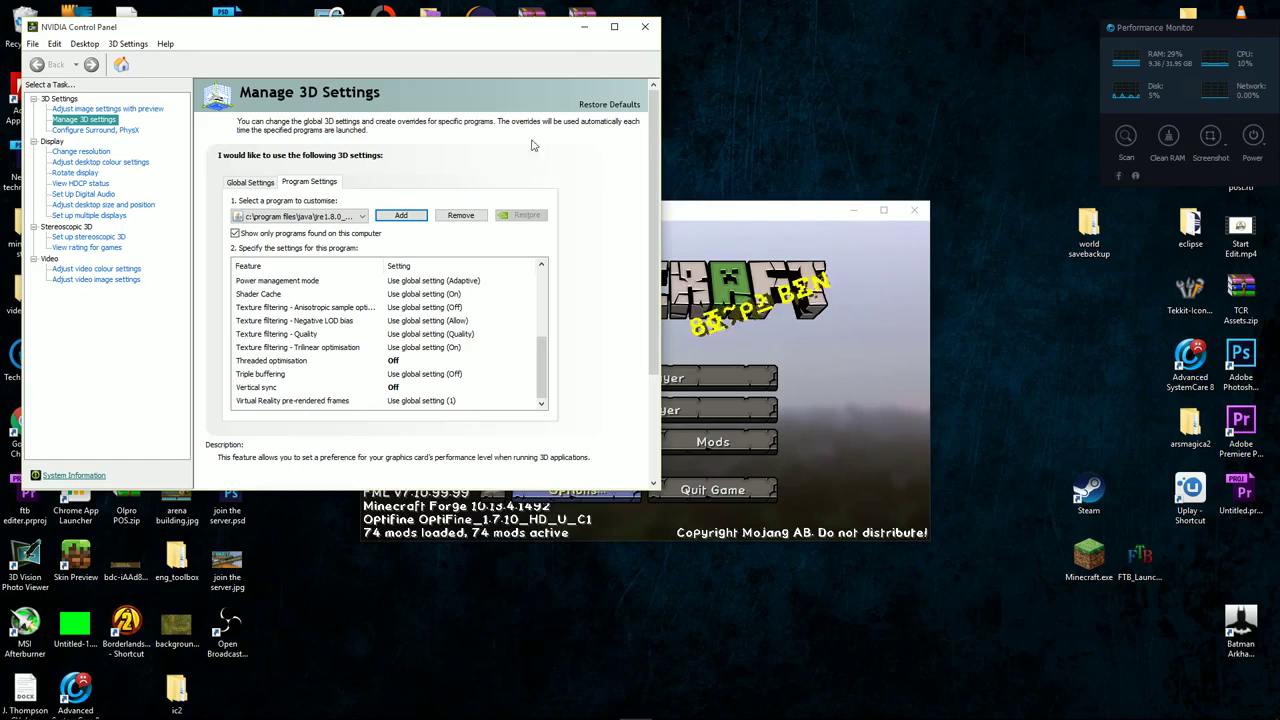
{"action": "left_click", "coordinate": [644, 30]}
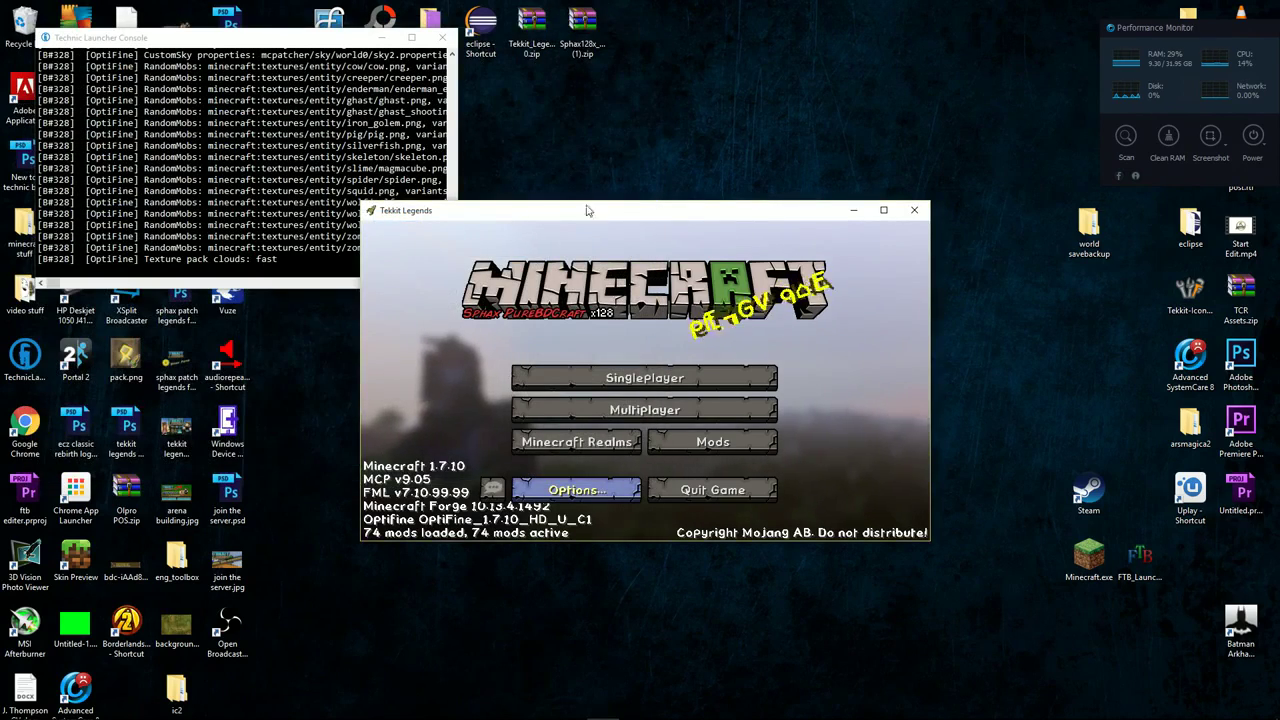
Step: Join the Tekkit Legends multiplayer server that heads the server list
{"action": "left_click", "coordinate": [644, 410]}
{"action": "left_click", "coordinate": [600, 298]}
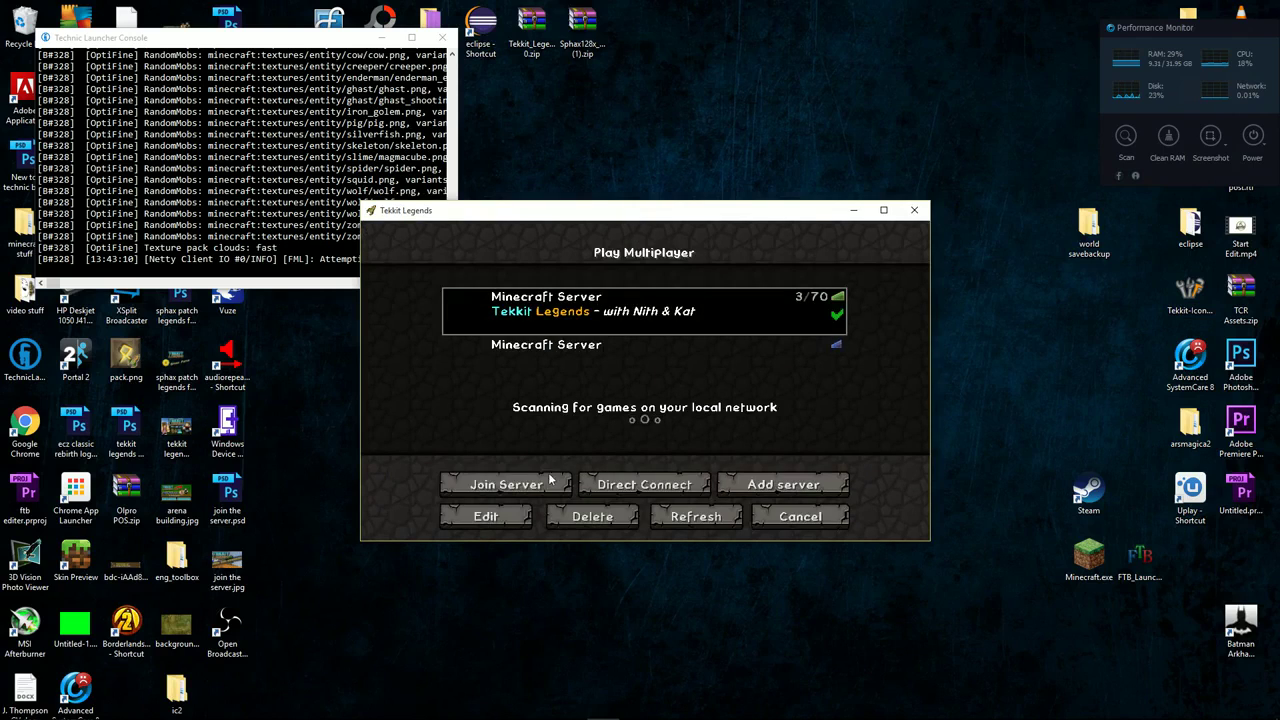
{"action": "left_click", "coordinate": [547, 482]}
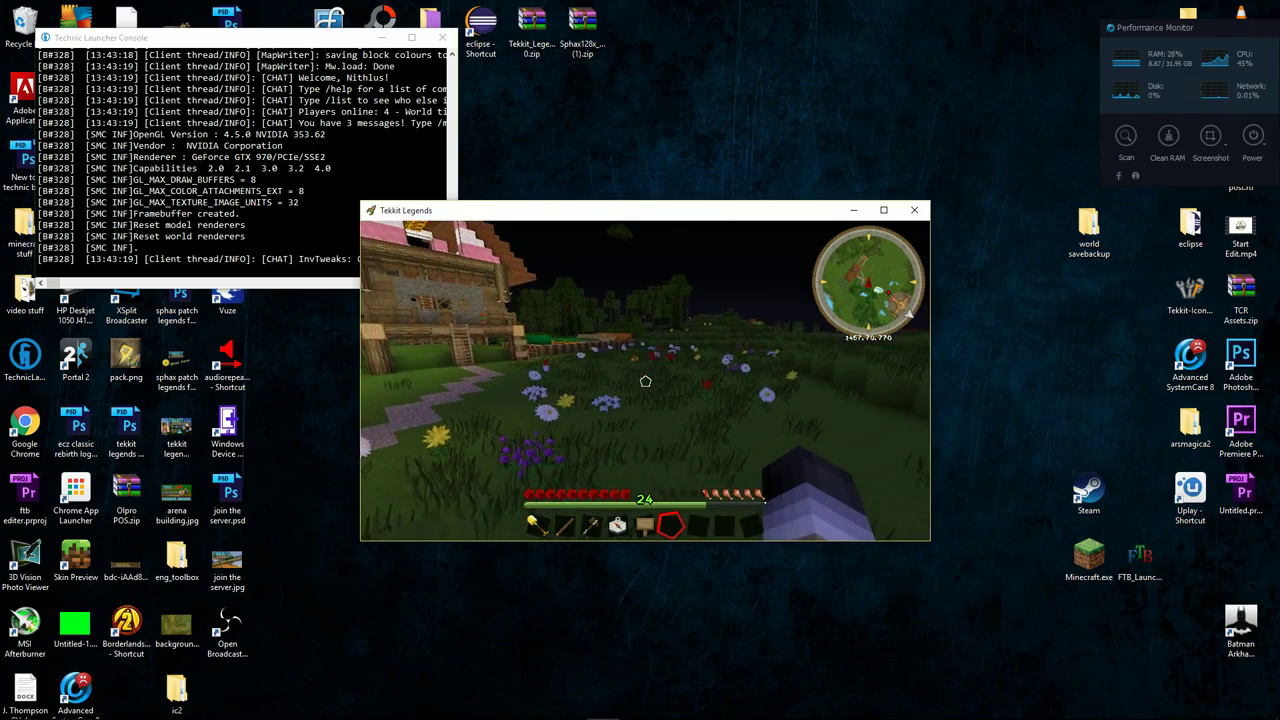
Step: Open the in-game Shaders options, check which packs are in the shaderpacks folder, and close the folder
{"action": "key", "text": "Escape"}
{"action": "left_click", "coordinate": [615, 420]}
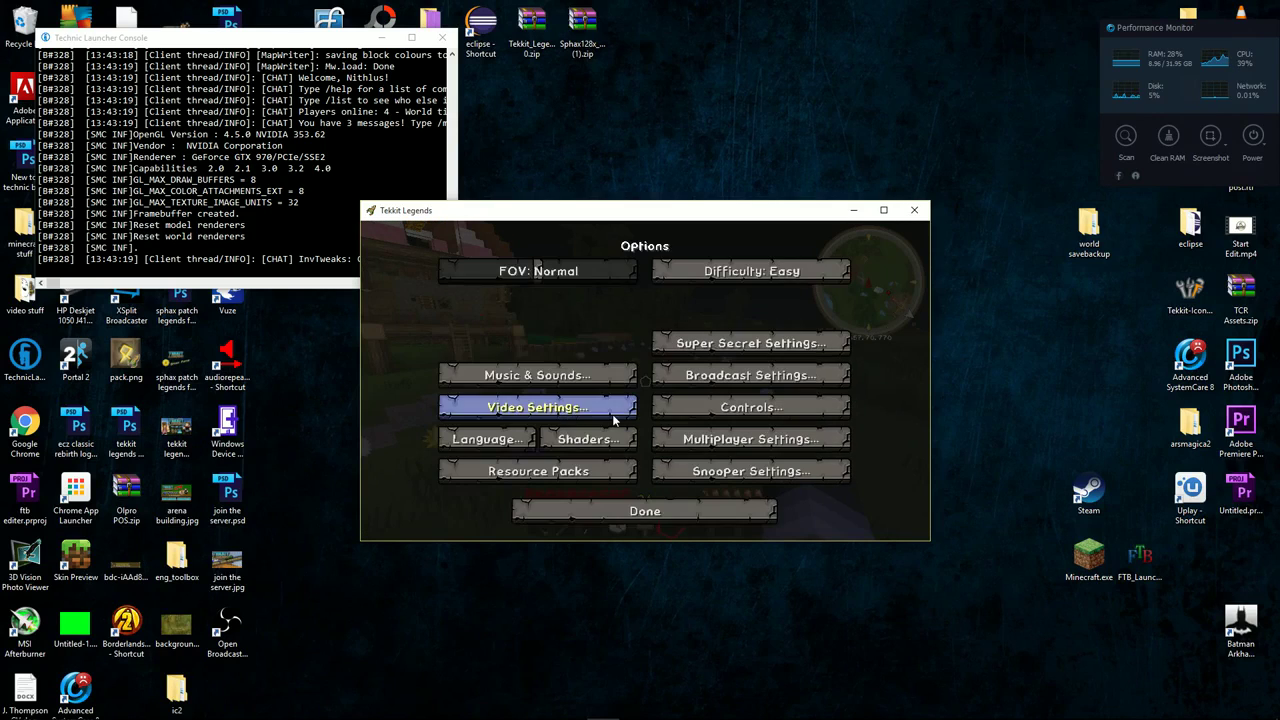
{"action": "left_click", "coordinate": [605, 438]}
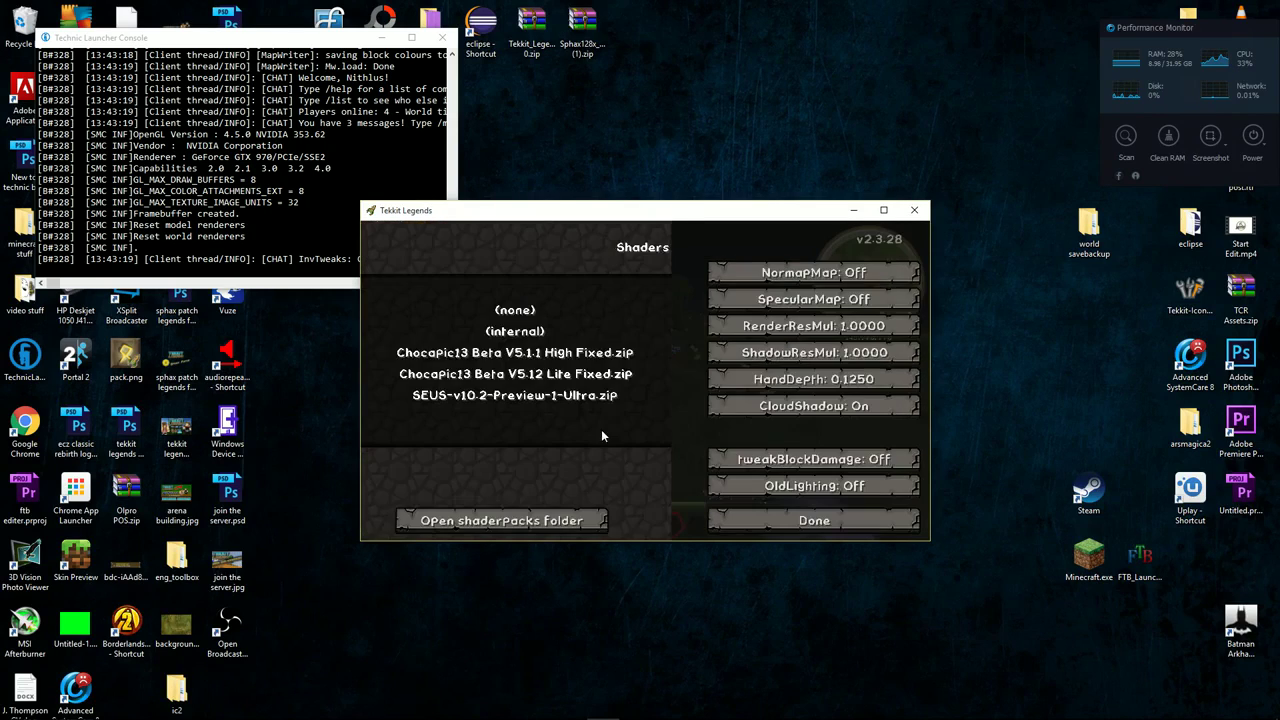
{"action": "left_click", "coordinate": [513, 523]}
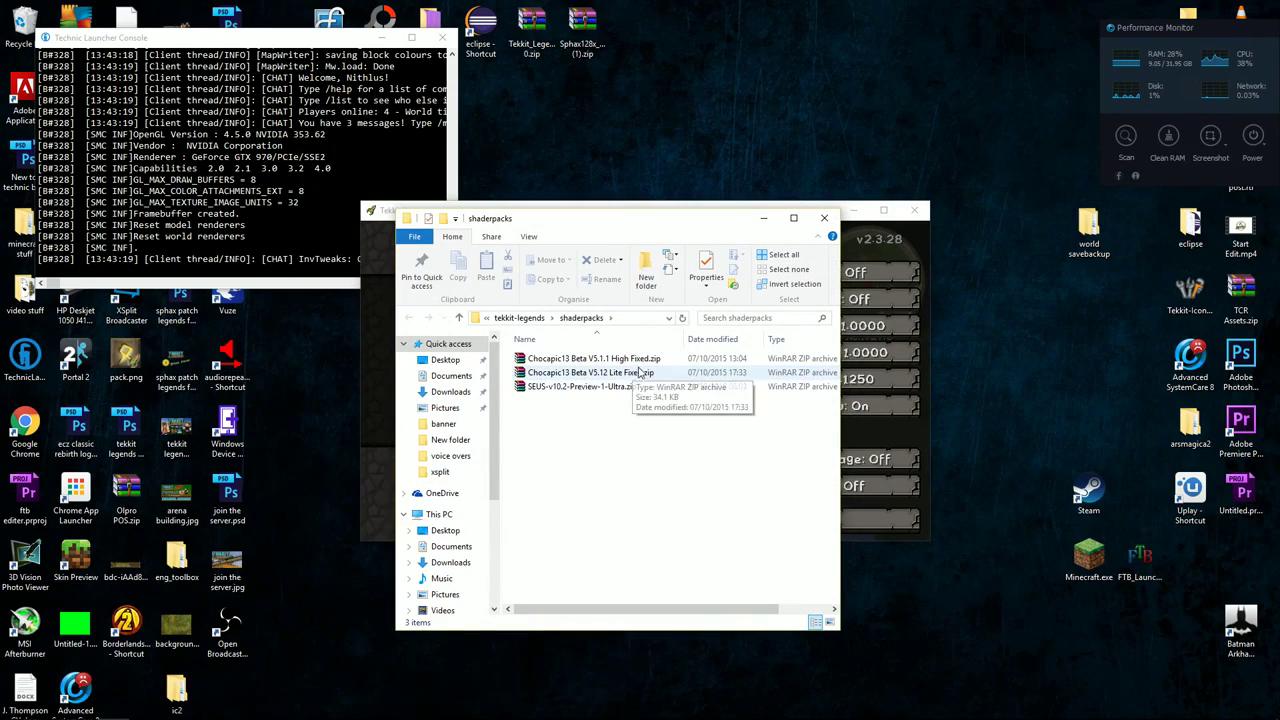
{"action": "left_click", "coordinate": [824, 217]}
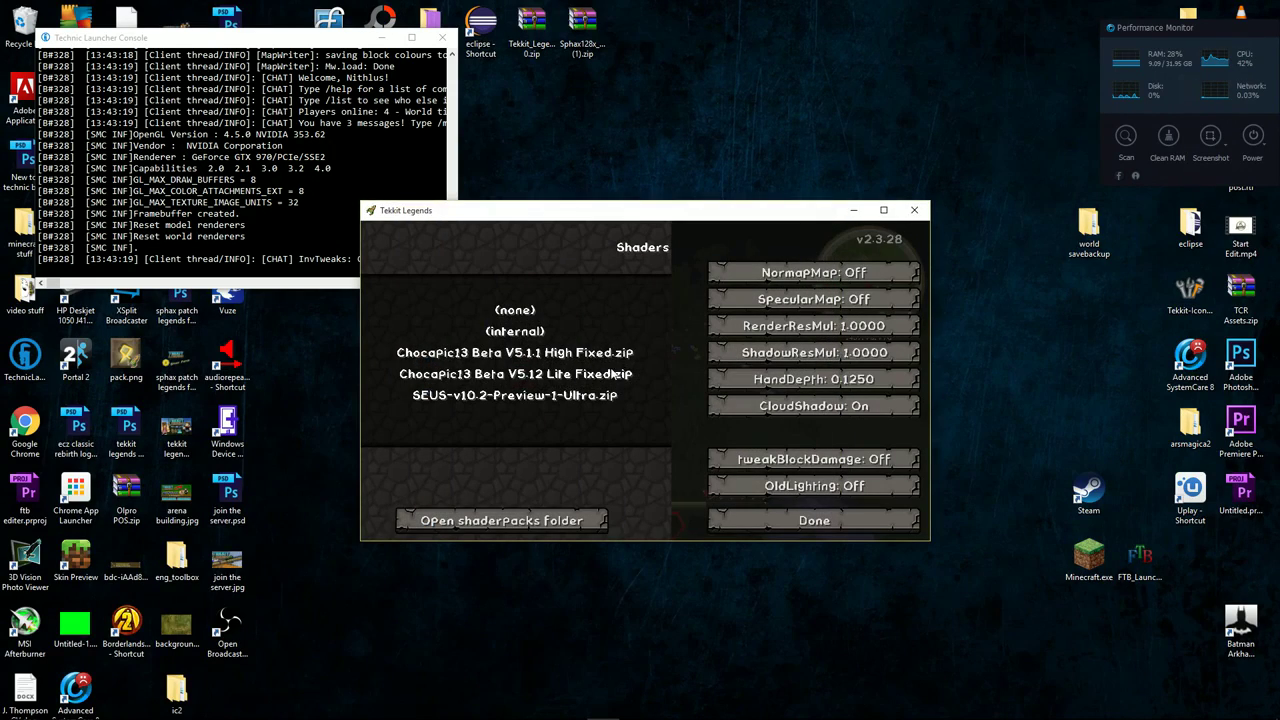
Step: Apply the SEUS-v10.2-Preview-1-Ultra.zip shader pack and return to the game world, briefly opening the inventory
{"action": "left_click", "coordinate": [565, 395]}
{"action": "key", "text": "Escape"}
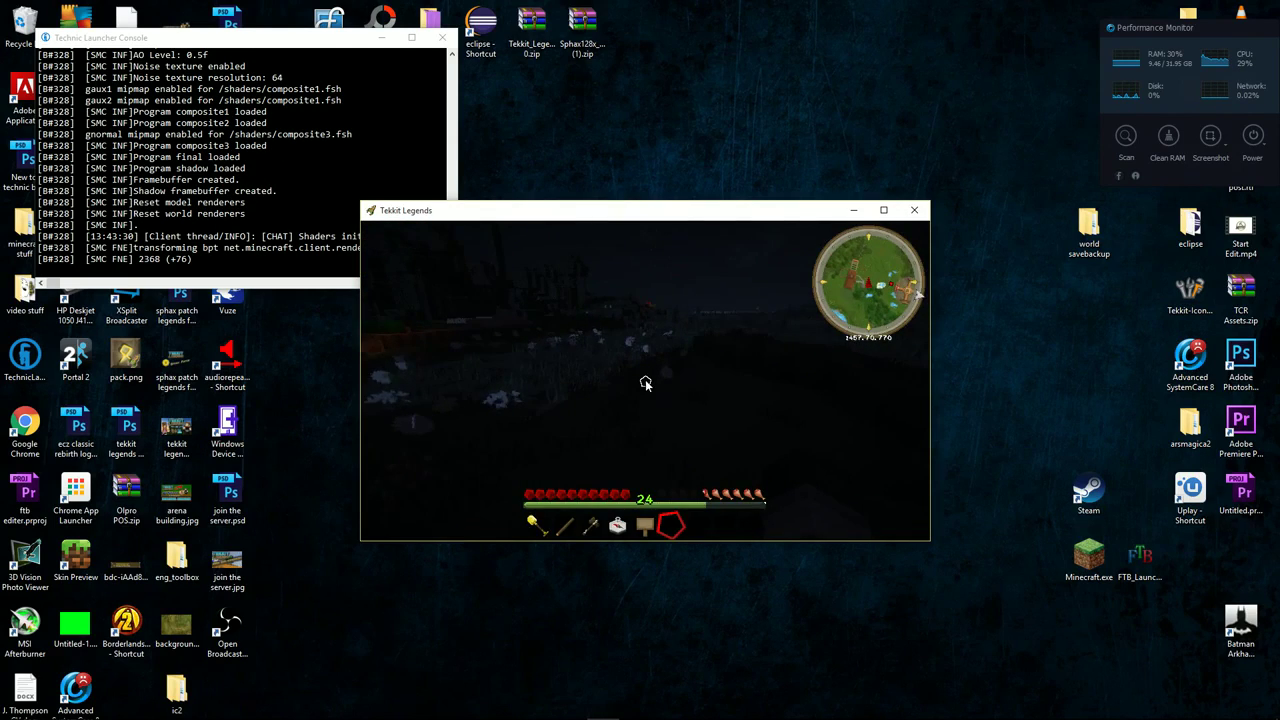
{"action": "key", "text": "e"}
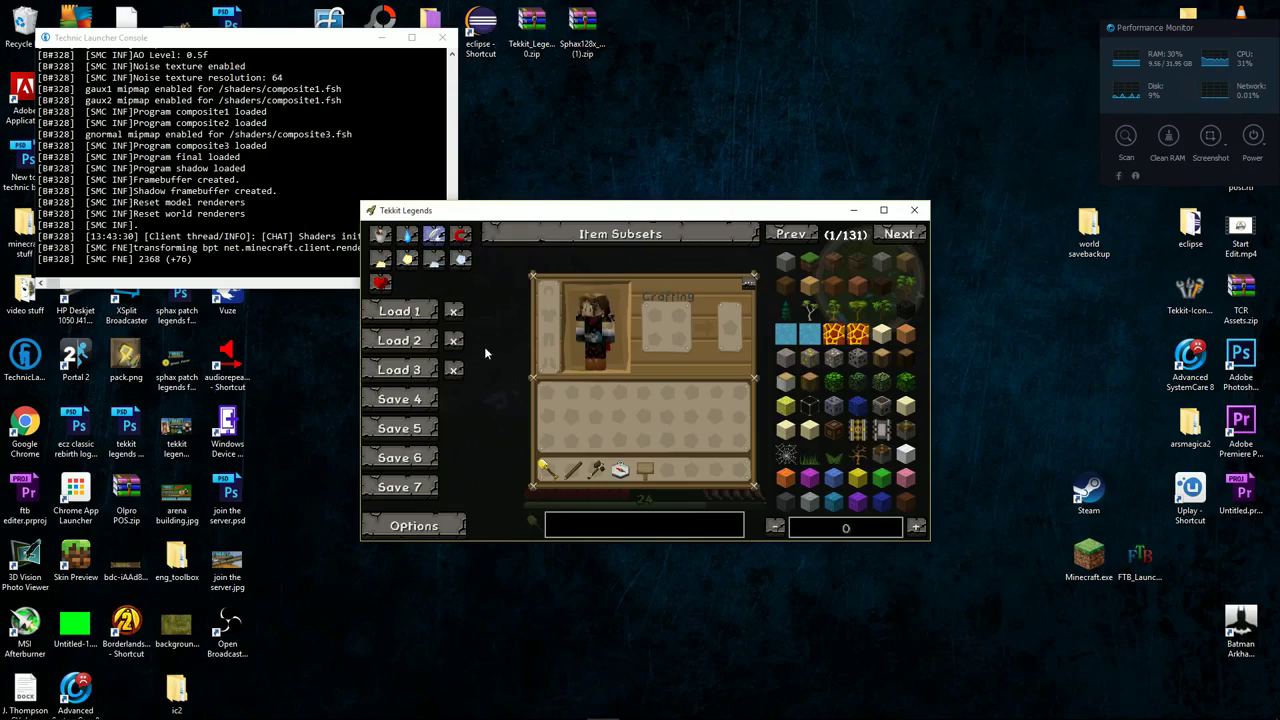
{"action": "key", "text": "e"}
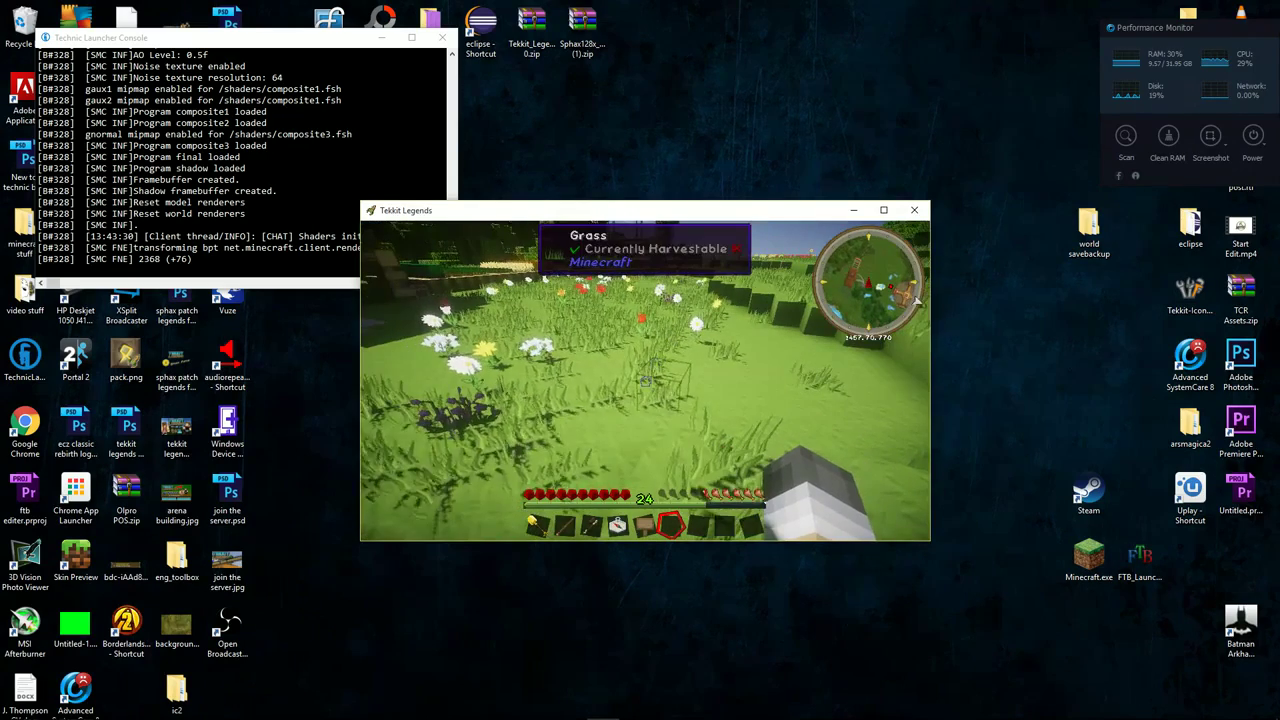
Step: Raise RenderResMul to 2.0000 in the in-game Shaders options
{"action": "key", "text": "Escape"}
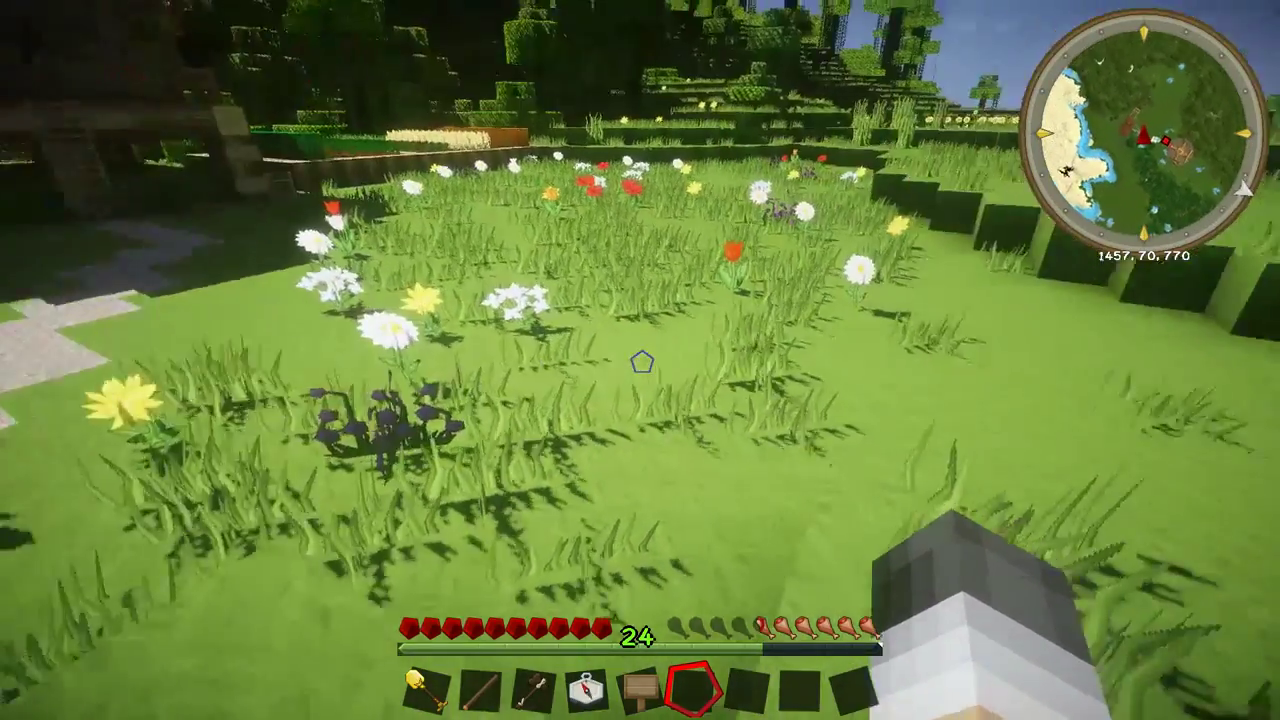
{"action": "key", "text": "Escape"}
{"action": "left_click", "coordinate": [557, 419]}
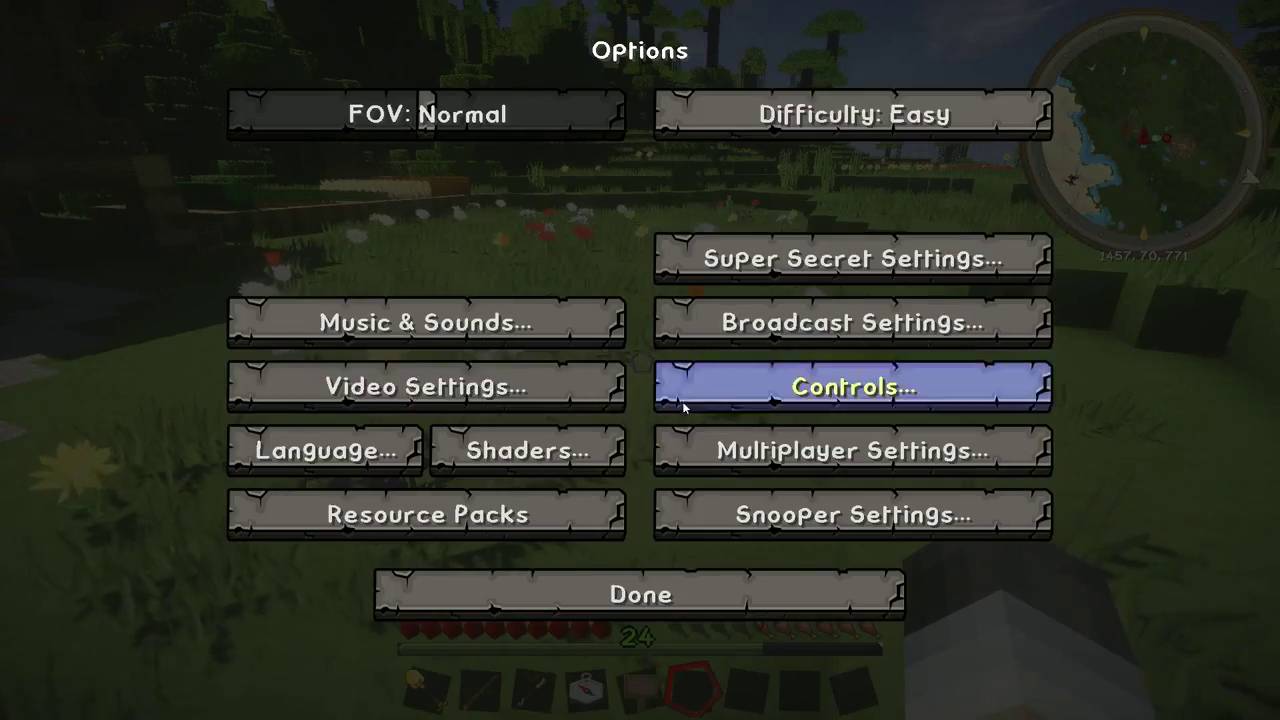
{"action": "left_click", "coordinate": [509, 449]}
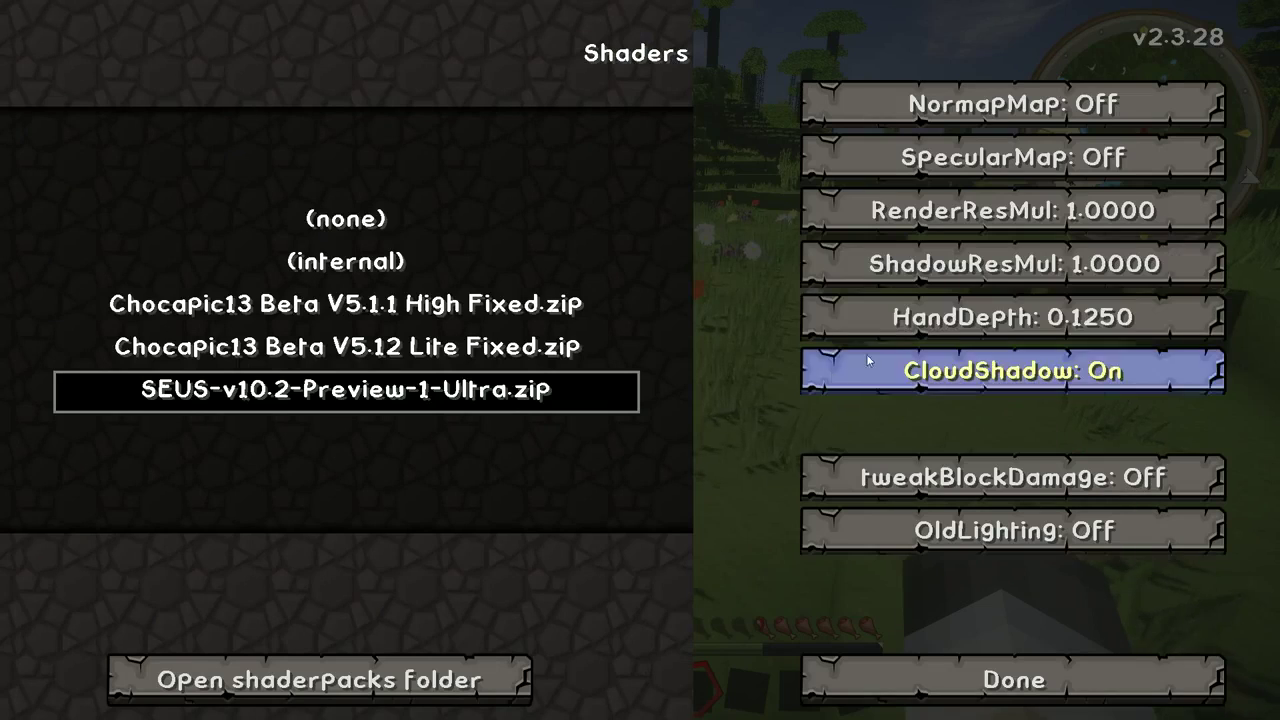
{"action": "left_click", "coordinate": [1034, 226]}
{"action": "left_click", "coordinate": [1034, 226]}
{"action": "left_click", "coordinate": [1035, 225]}
{"action": "left_click", "coordinate": [1036, 223]}
{"action": "left_click", "coordinate": [1036, 223]}
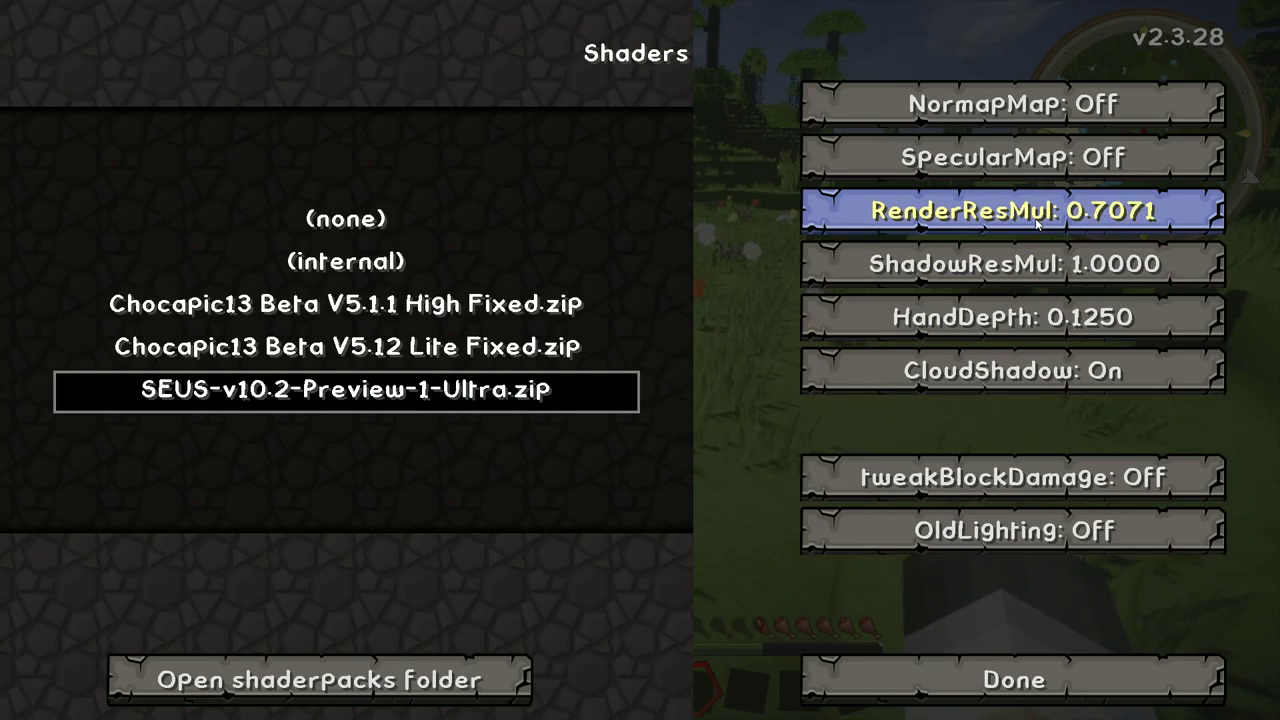
{"action": "left_click", "coordinate": [1036, 223]}
{"action": "left_click", "coordinate": [1036, 223]}
{"action": "left_click", "coordinate": [1036, 223]}
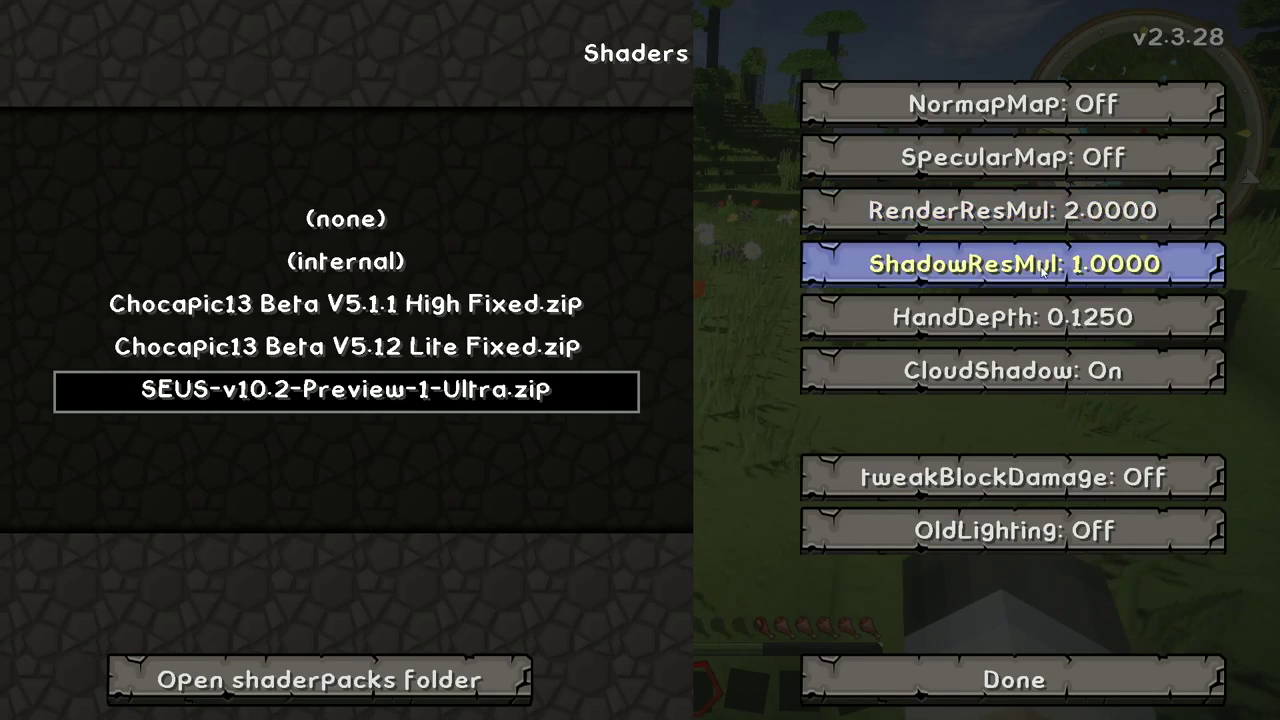
Step: Set ShadowResMul to 4.0000 and return to the game world to inspect the flower meadow
{"action": "left_click", "coordinate": [1045, 268]}
{"action": "left_click", "coordinate": [1045, 268]}
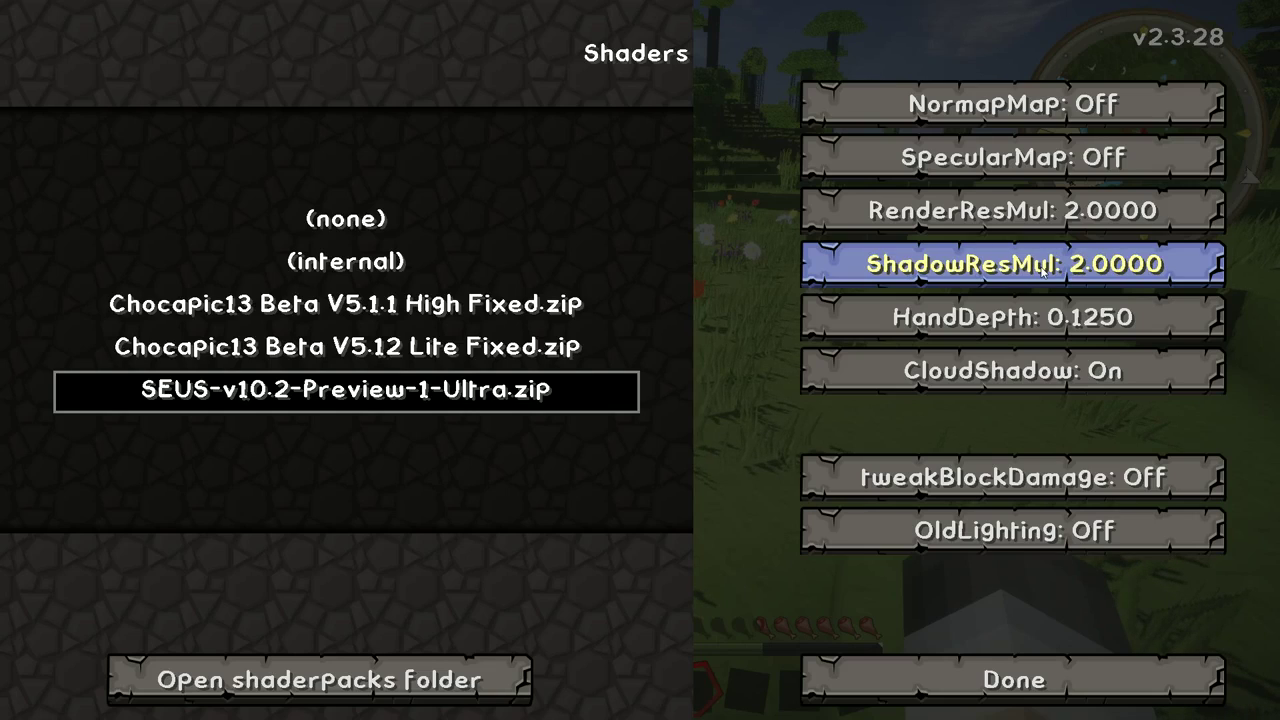
{"action": "left_click", "coordinate": [1043, 267]}
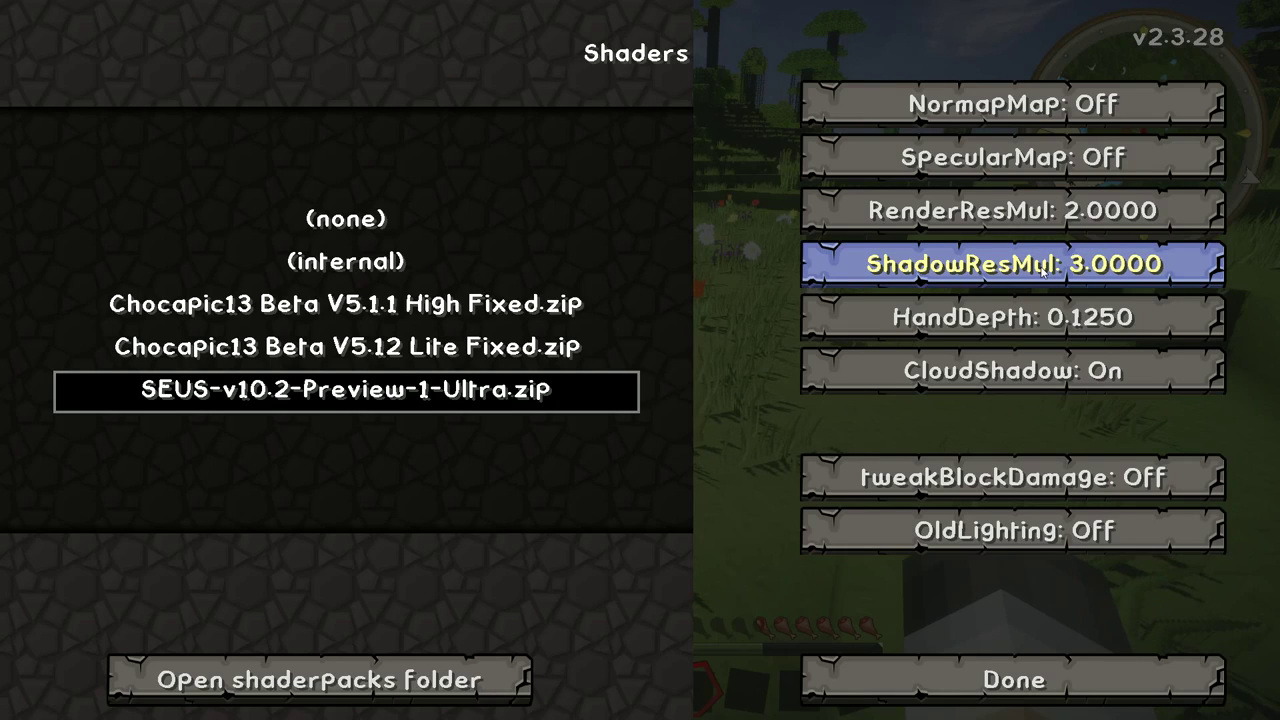
{"action": "left_click", "coordinate": [1043, 268]}
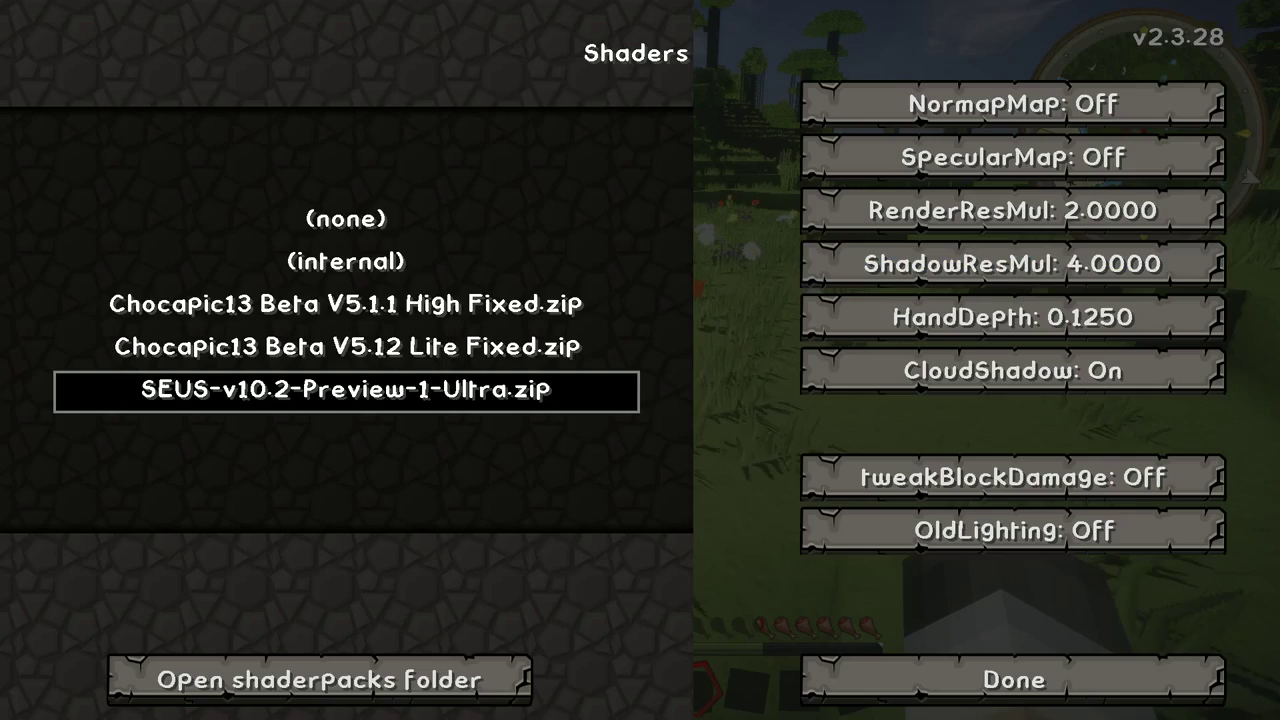
{"action": "key", "text": "Escape"}
{"action": "key", "text": "w"}
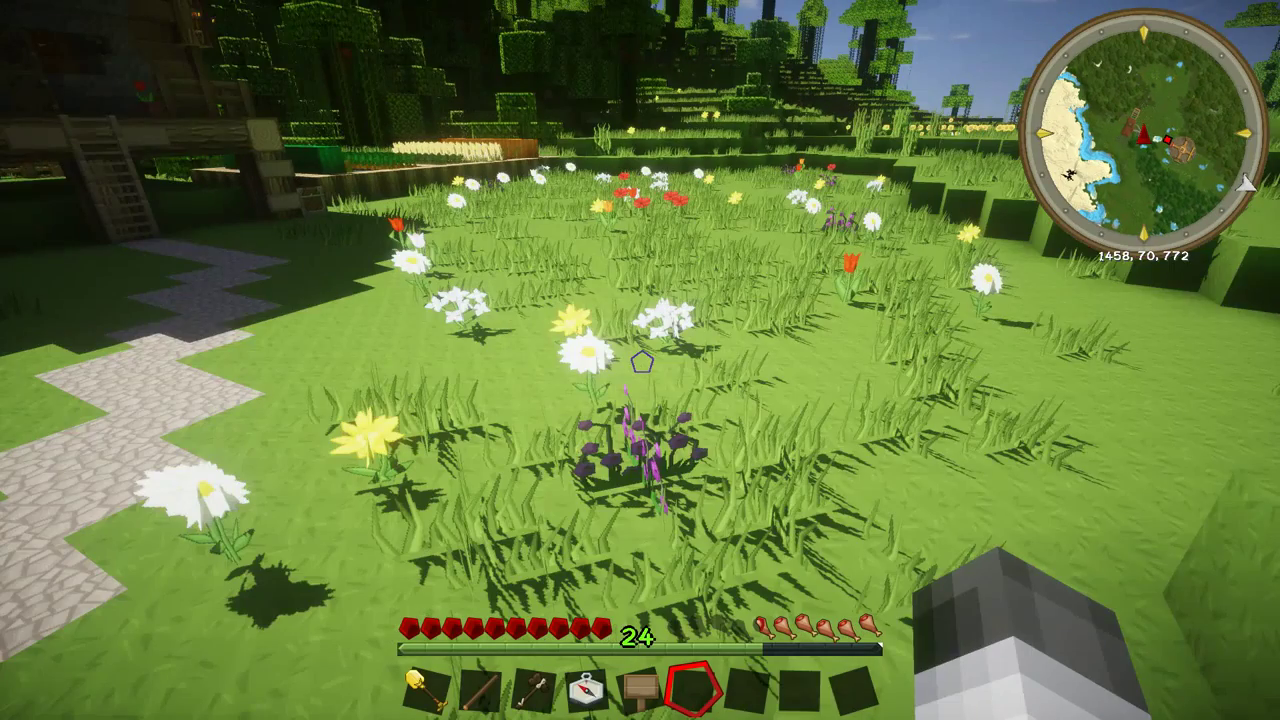
{"action": "key", "text": "w"}
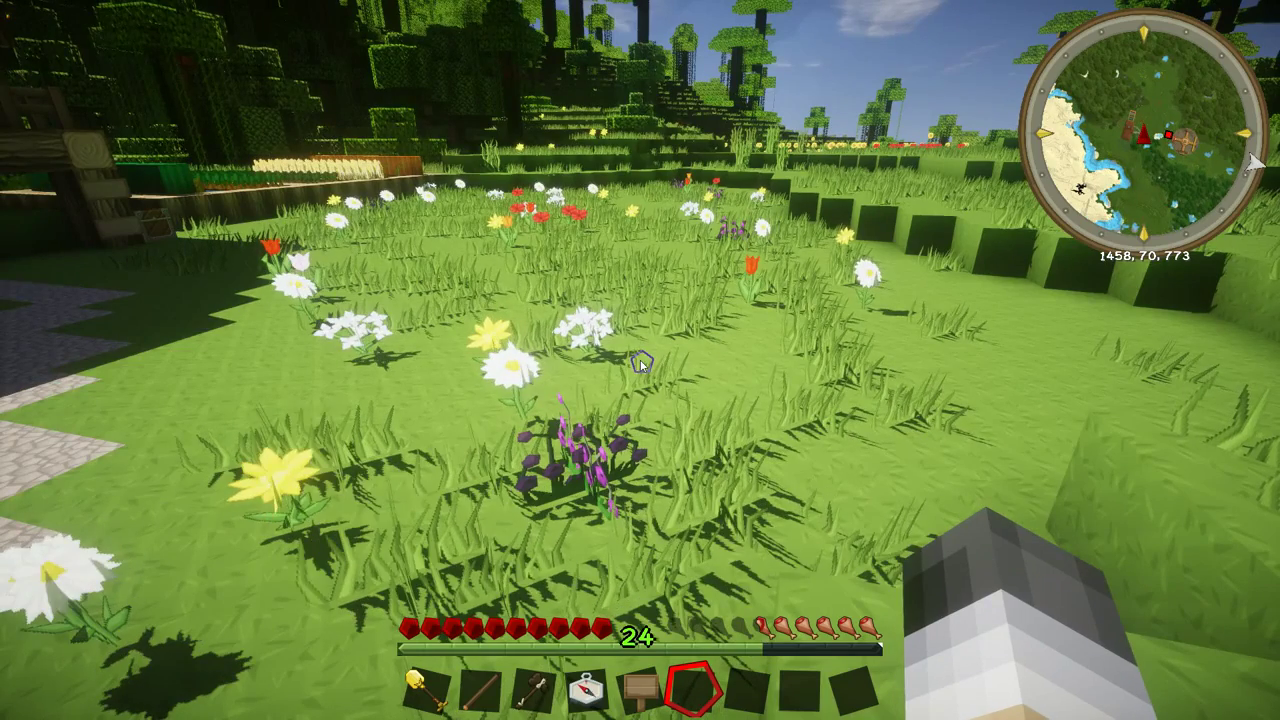
Step: Switch the shader pack to Chocapic13 Beta V5.1.1 High Fixed.zip and return to the game world
{"action": "key", "text": "Escape"}
{"action": "left_click", "coordinate": [547, 432]}
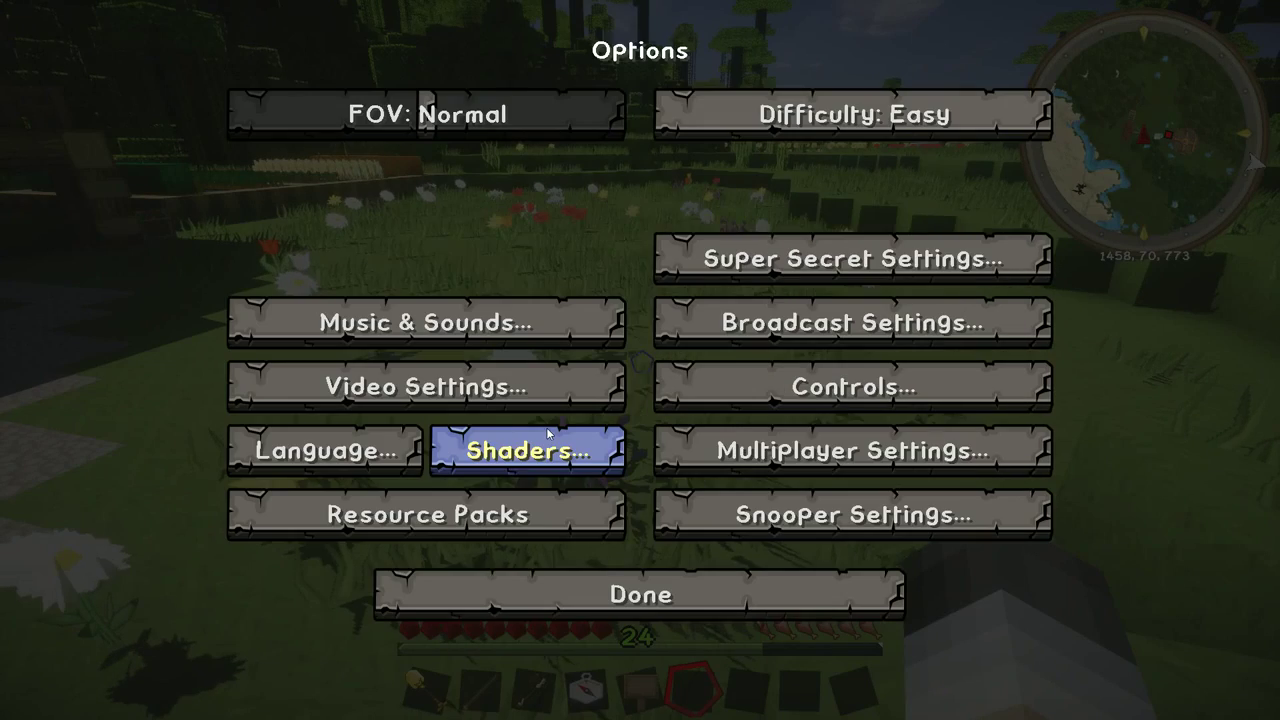
{"action": "left_click", "coordinate": [547, 432]}
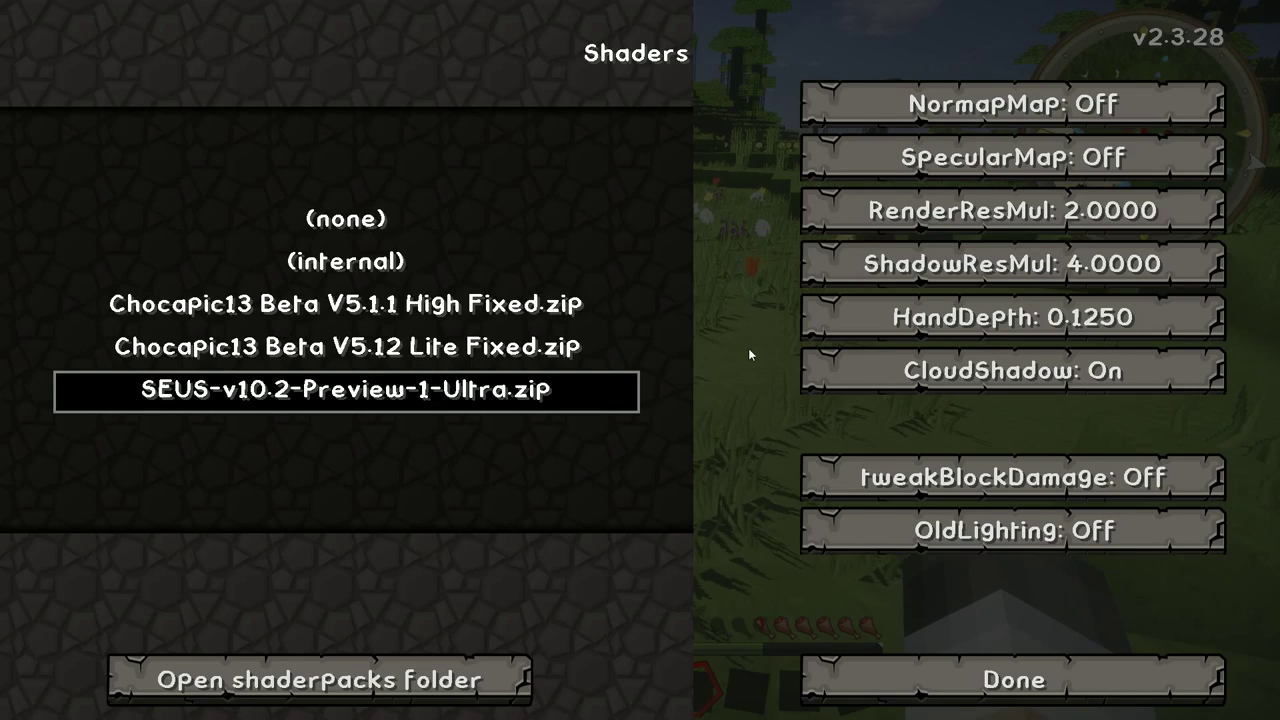
{"action": "left_click", "coordinate": [408, 306]}
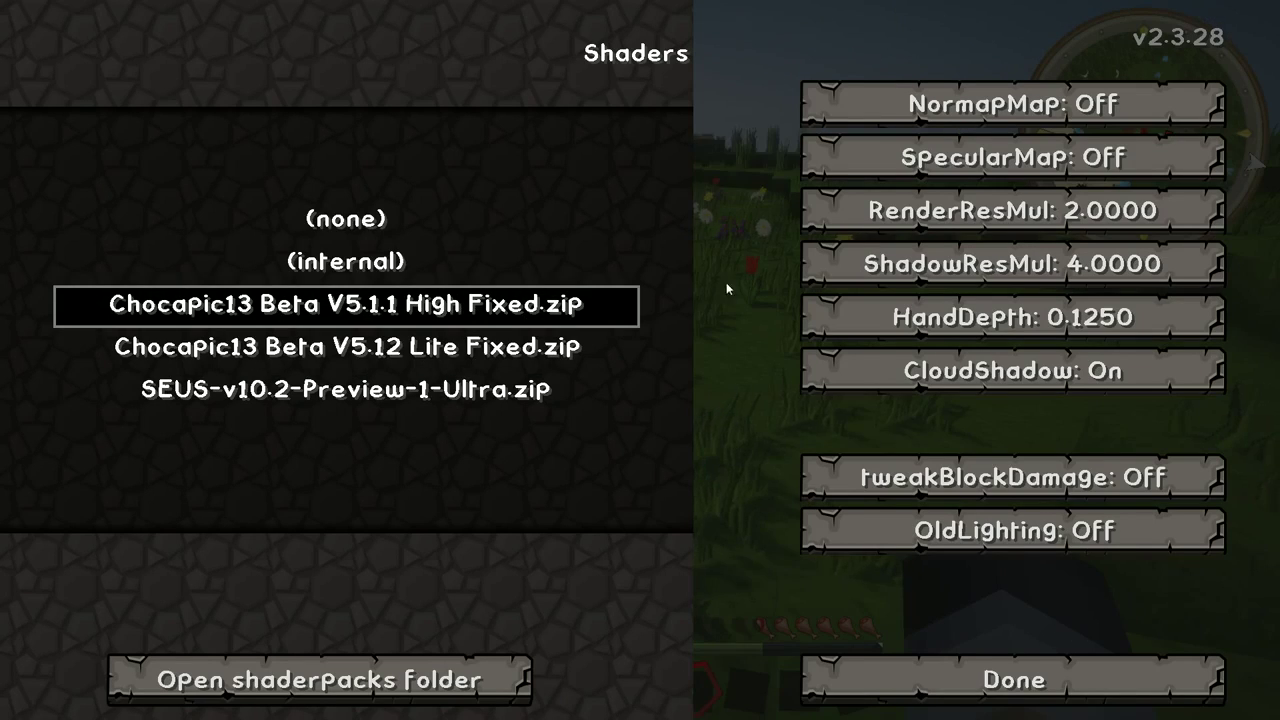
{"action": "key", "text": "Escape"}
Step: Walk across the grassland to examine the shader's lighting and shadows, and check the frame rate in the debug overlay
{"action": "key", "text": "w"}
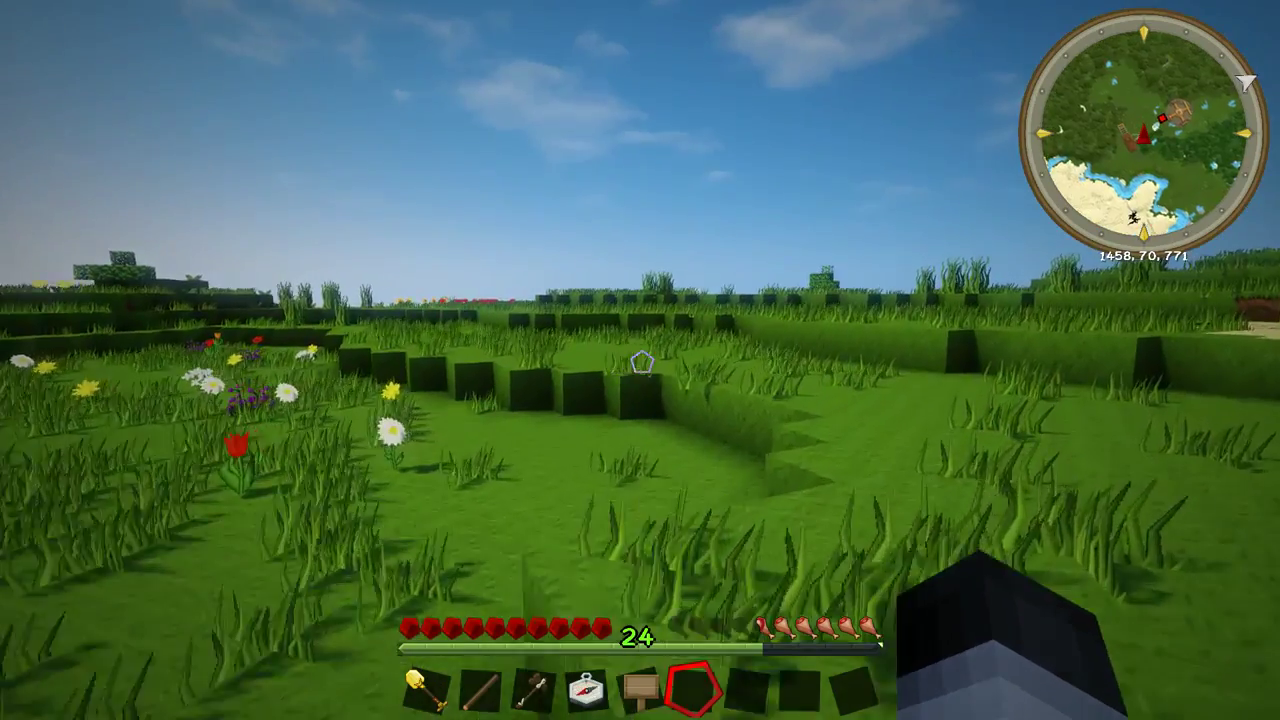
{"action": "key", "text": "w"}
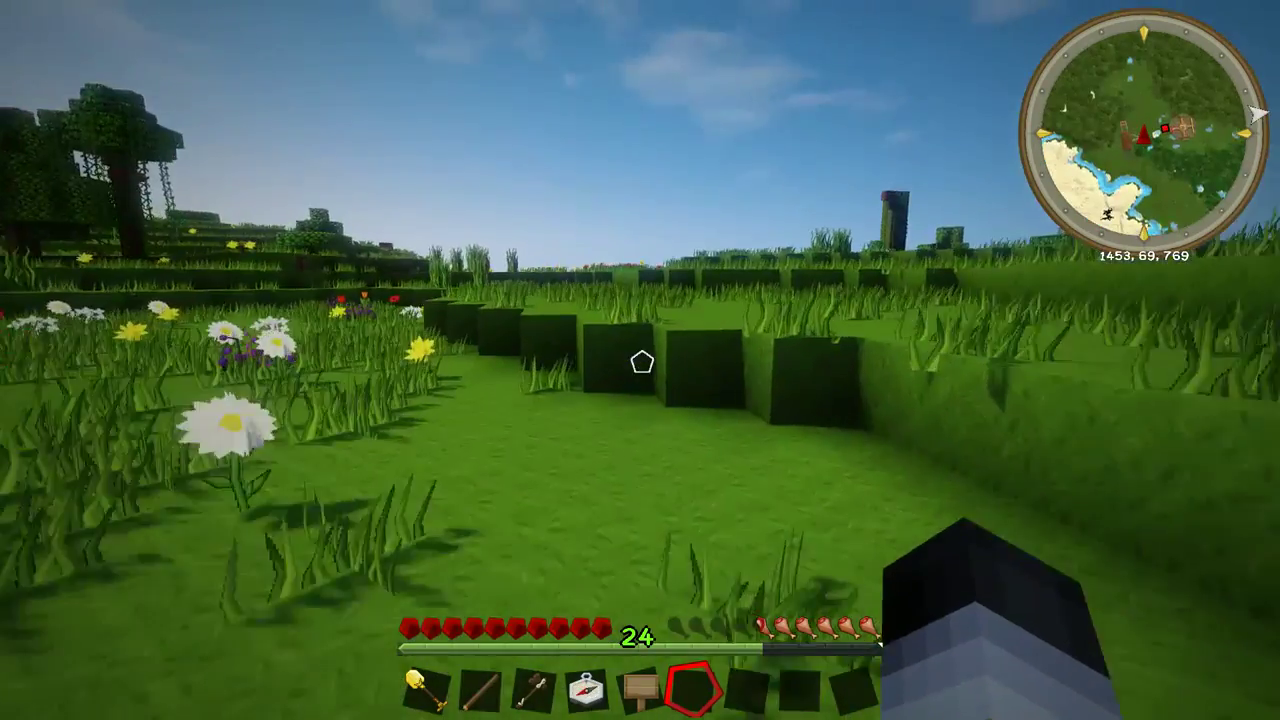
{"action": "key", "text": "w"}
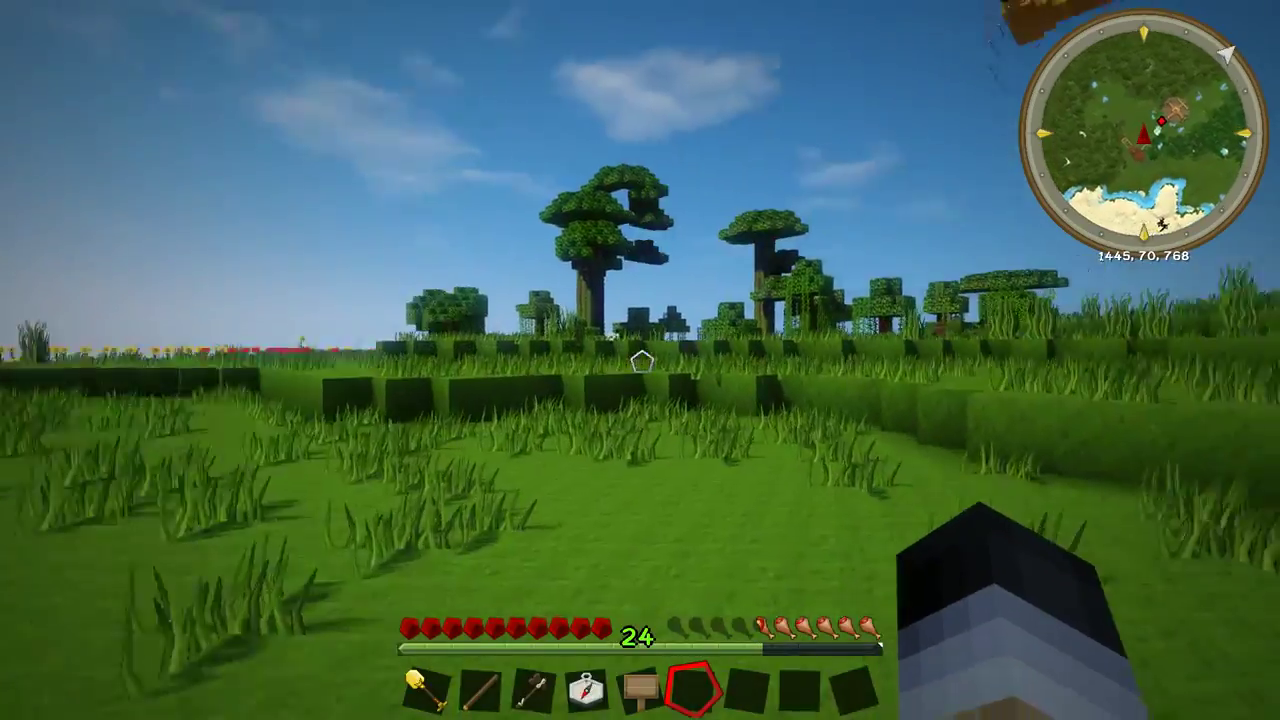
{"action": "key", "text": "w"}
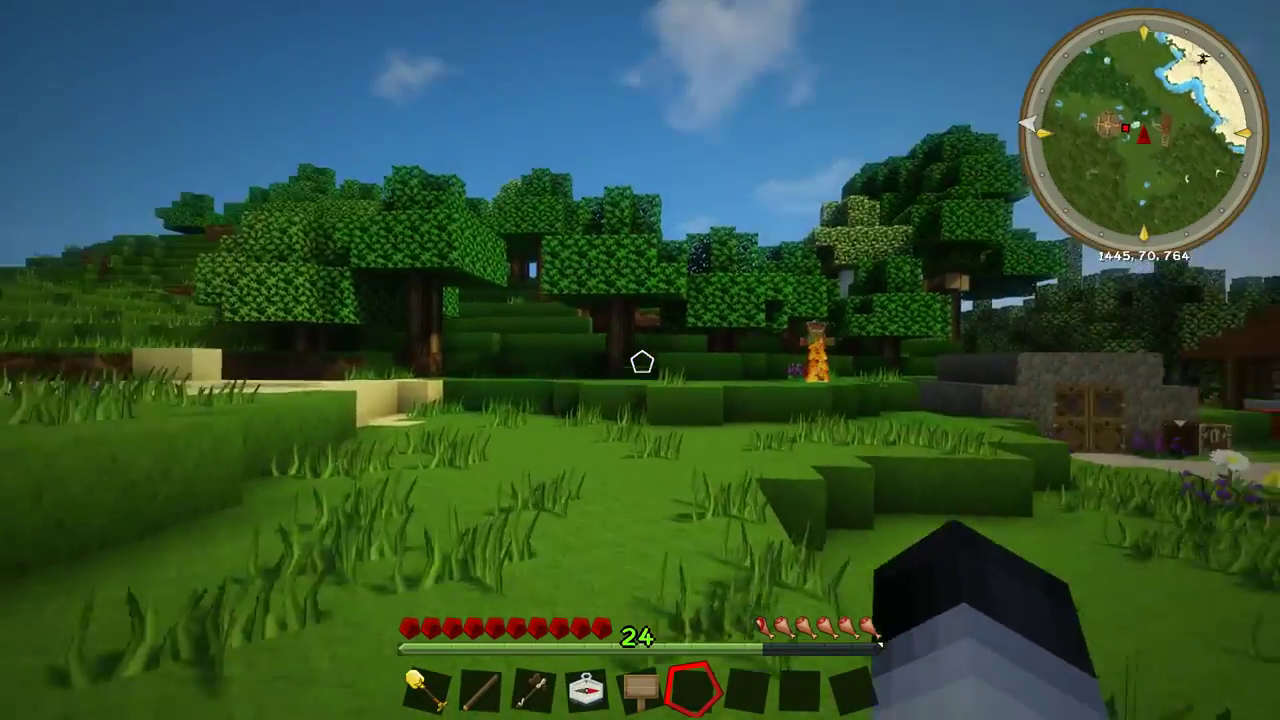
{"action": "key", "text": "w"}
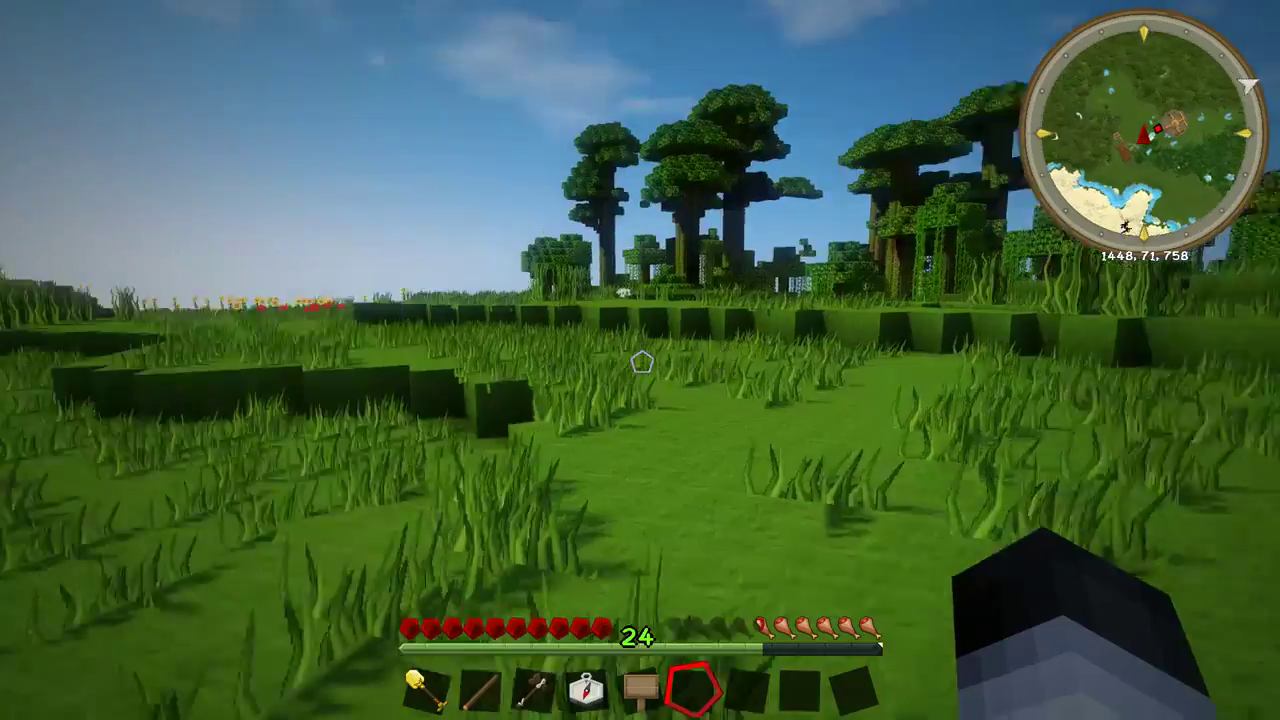
{"action": "key", "text": "w"}
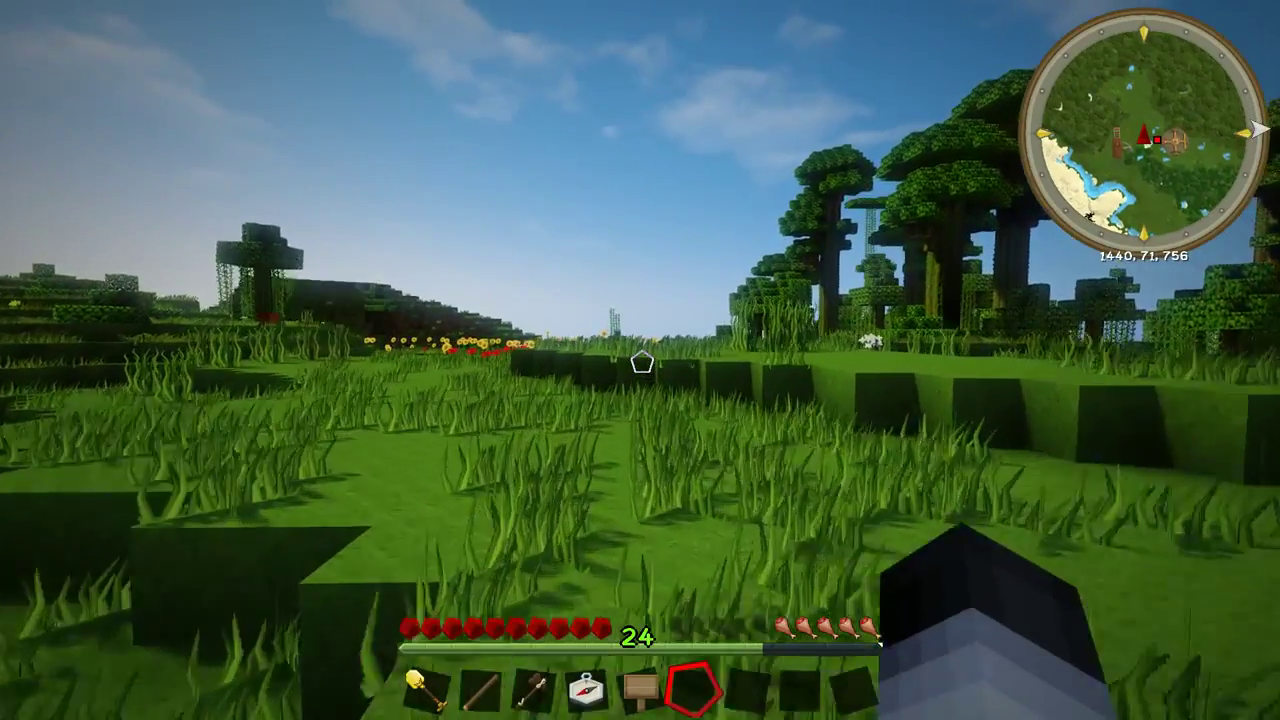
{"action": "key", "text": "F3"}
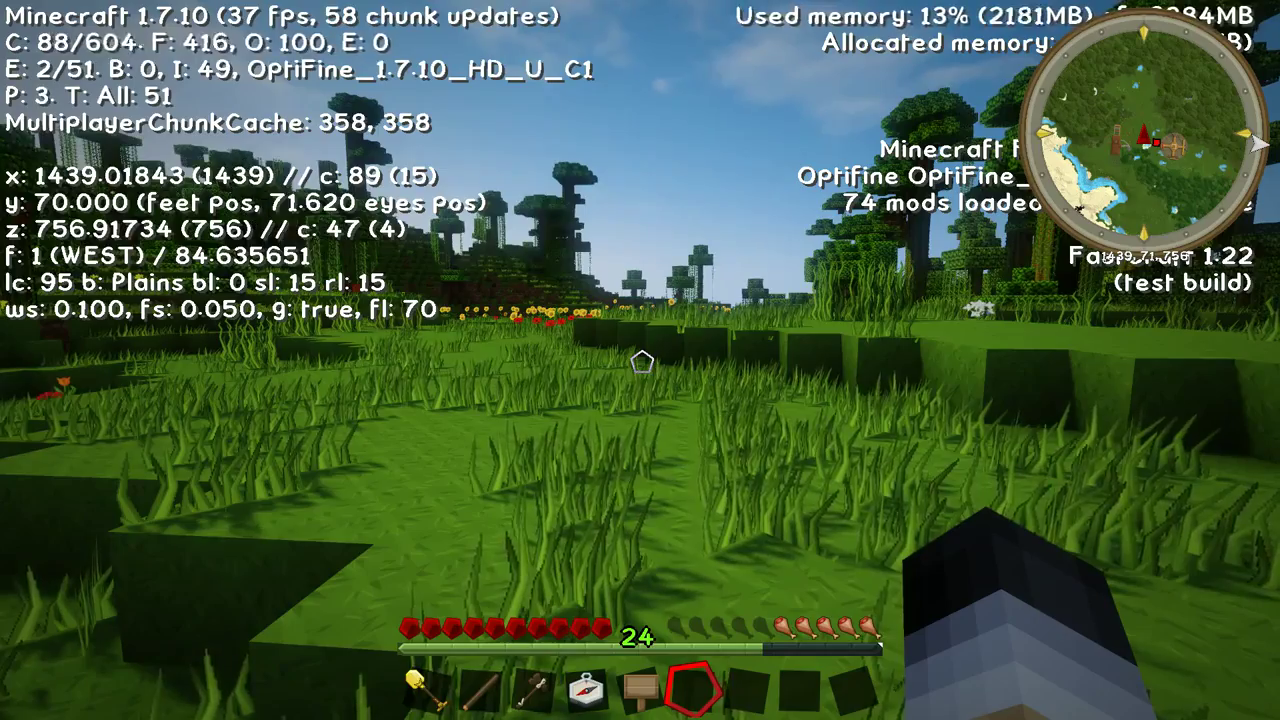
{"action": "key", "text": "F3"}
Step: Walk around the houses, cobblestone roof and flower meadow to examine how the shader pack renders them
{"action": "key", "text": "w"}
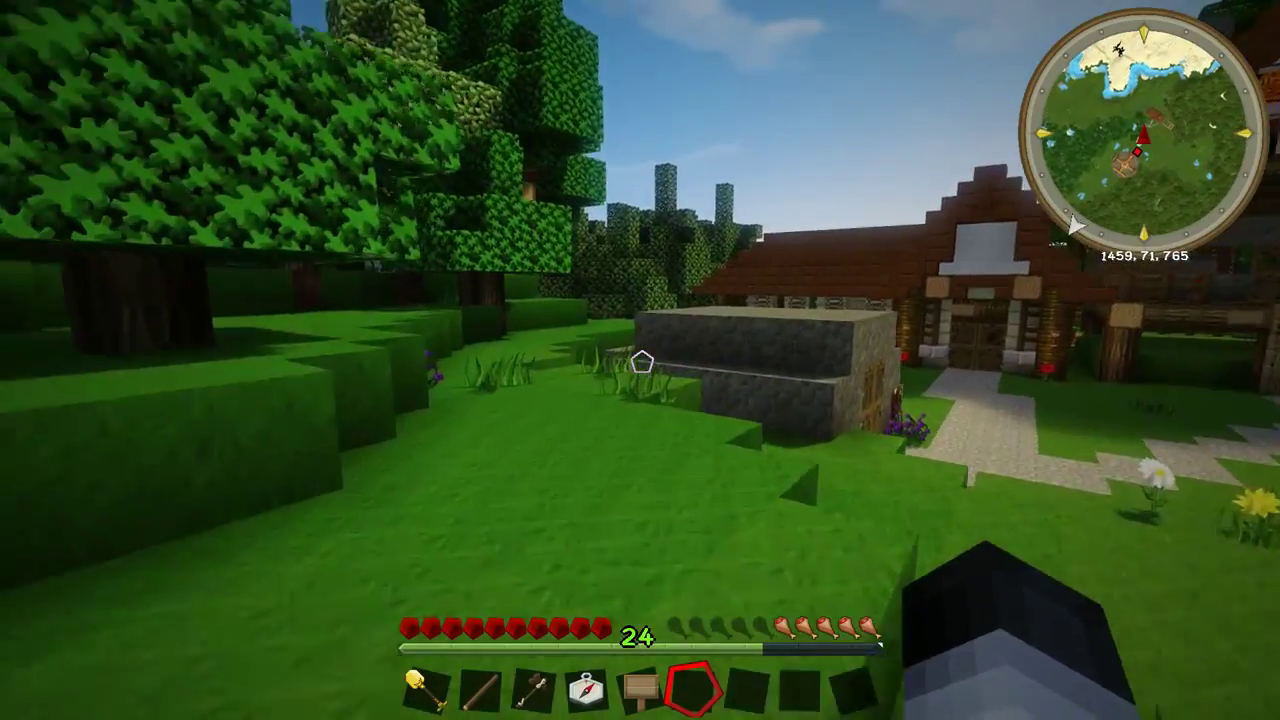
{"action": "key", "text": "w"}
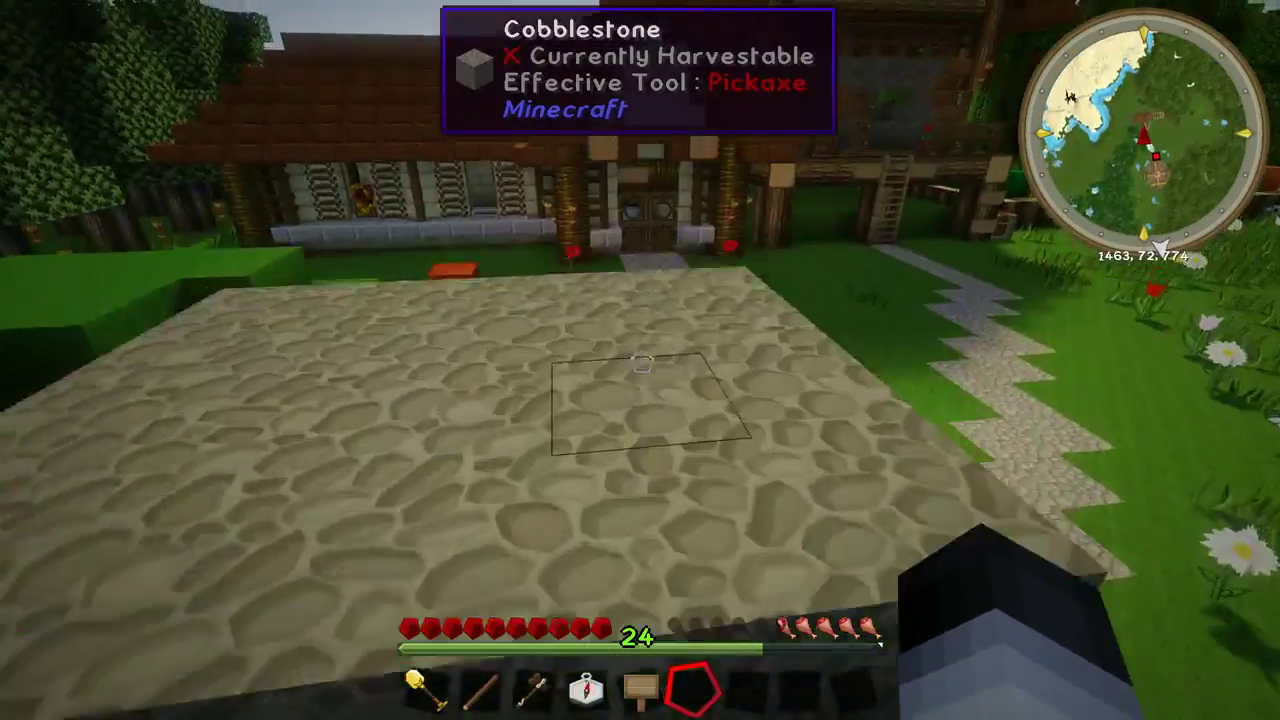
{"action": "key", "text": "w"}
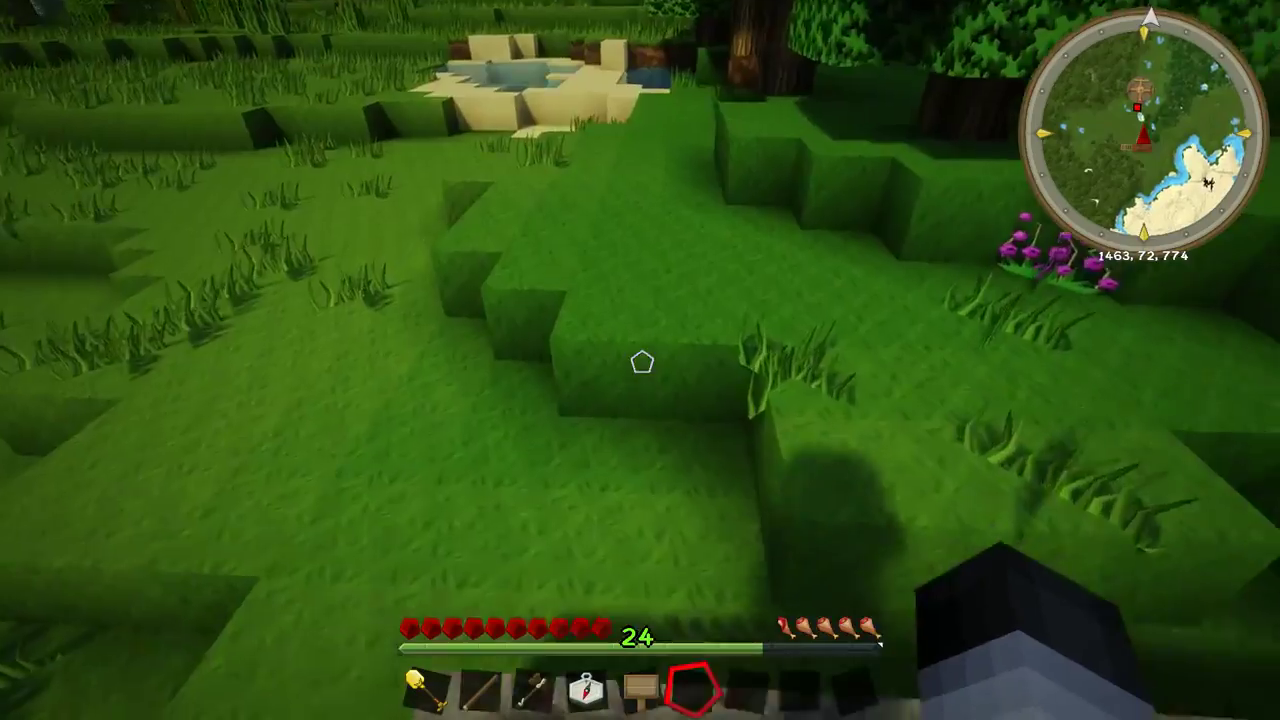
{"action": "key", "text": "w"}
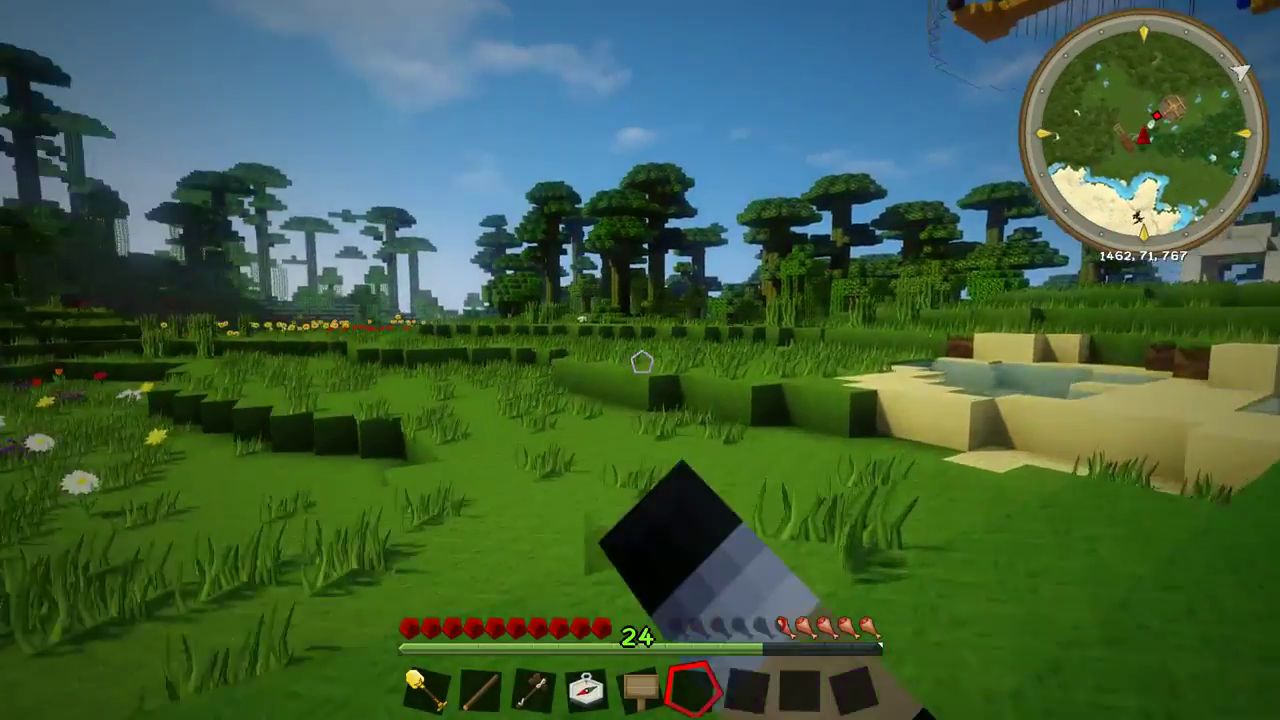
{"action": "key", "text": "w"}
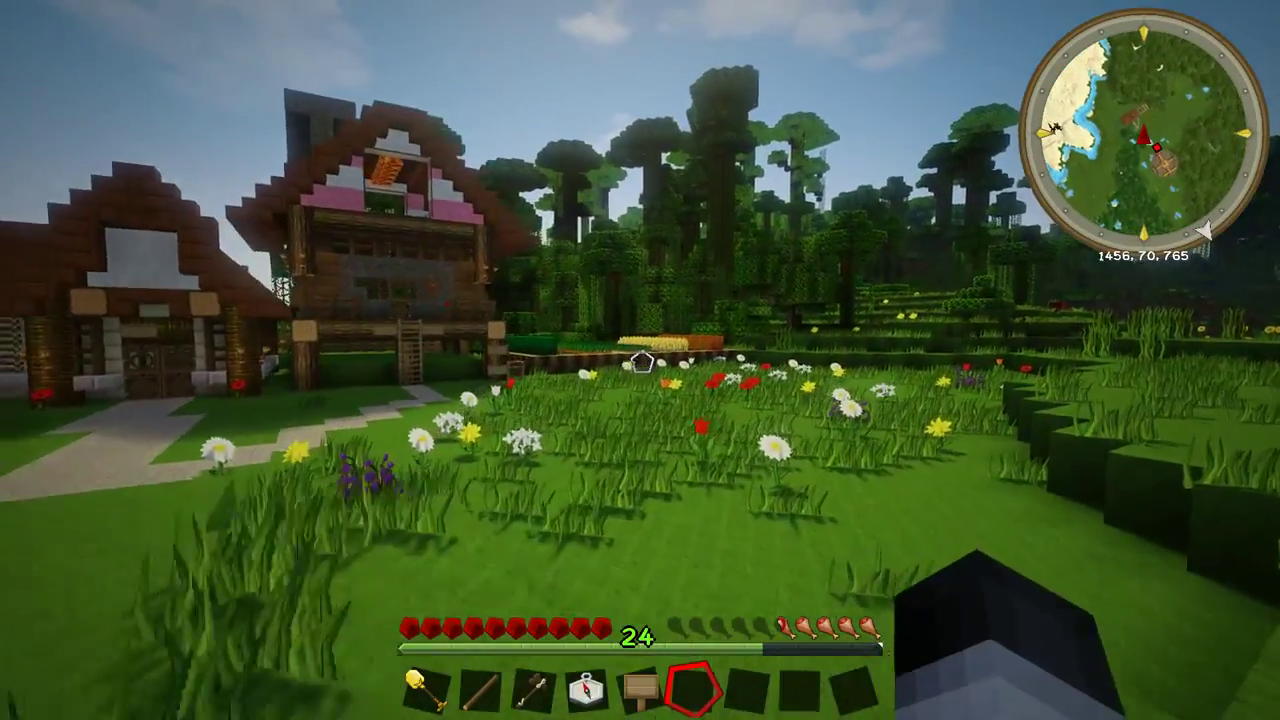